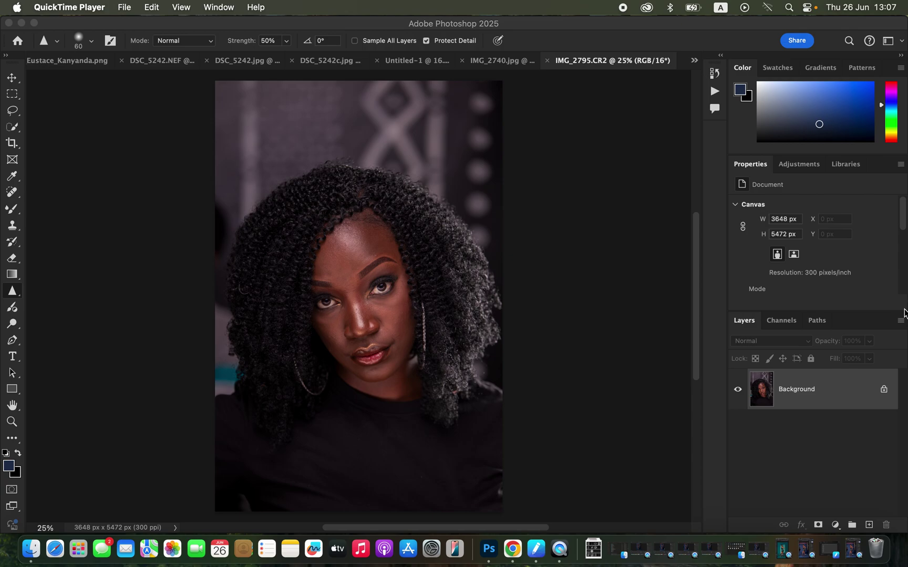
- Duplicate the Background layer twice
click(833, 402)
drag(814, 404, 869, 525)
drag(855, 390, 869, 525)
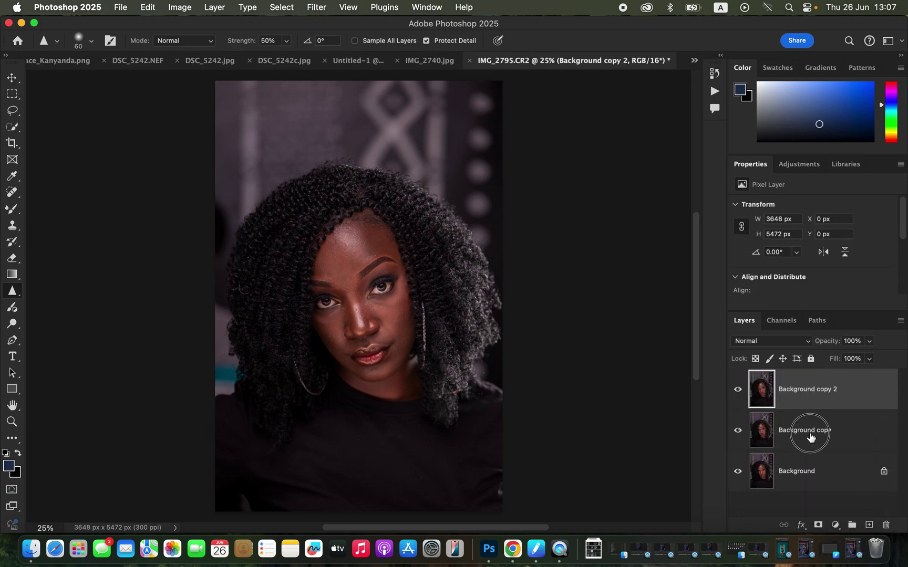
- Rename the lower copy COLOR and the top copy TEXTURE
double_click(809, 432)
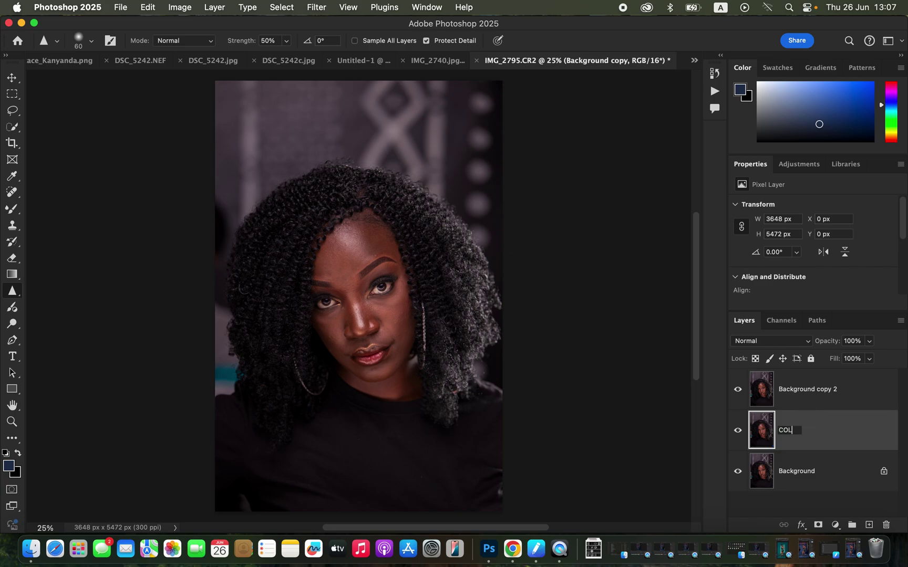
key(Return)
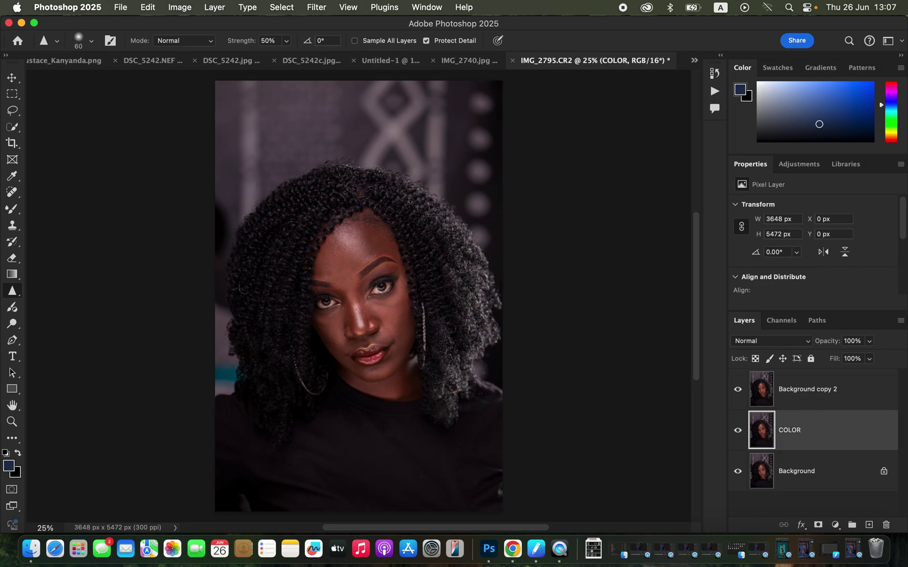
double_click(809, 388)
text(TEXTURE)
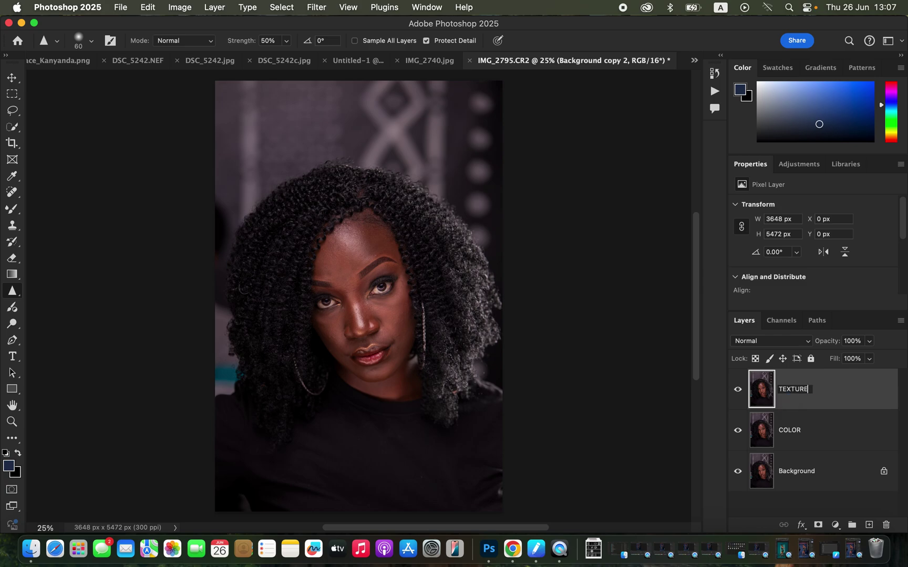
key(Return)
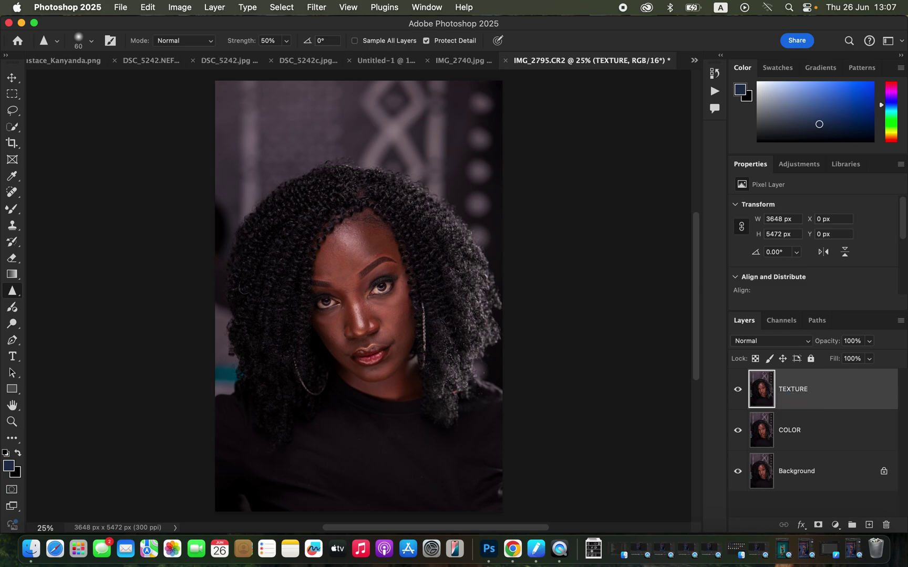
click(838, 437)
- Hide TEXTURE and apply a 2.5-pixel Gaussian Blur to the COLOR layer
click(737, 391)
click(322, 3)
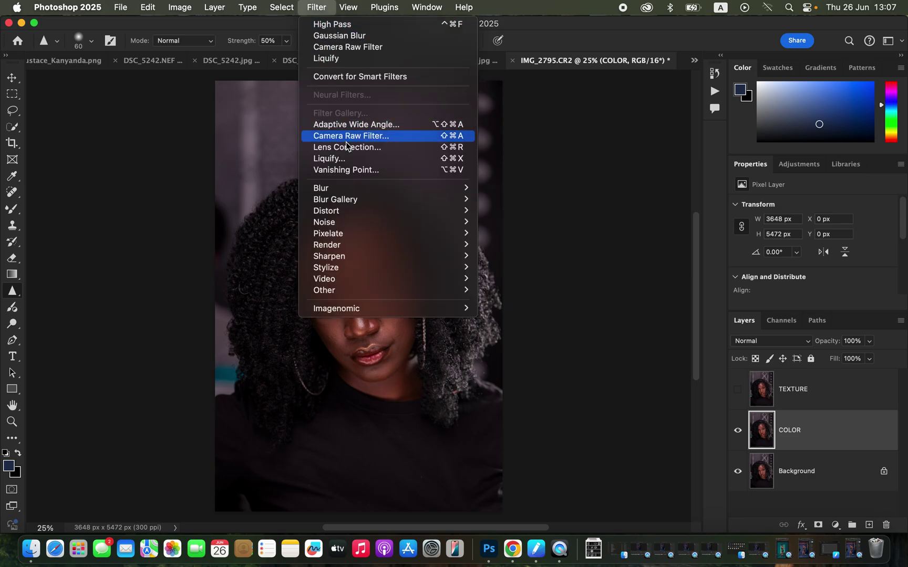
mouse_move(350, 192)
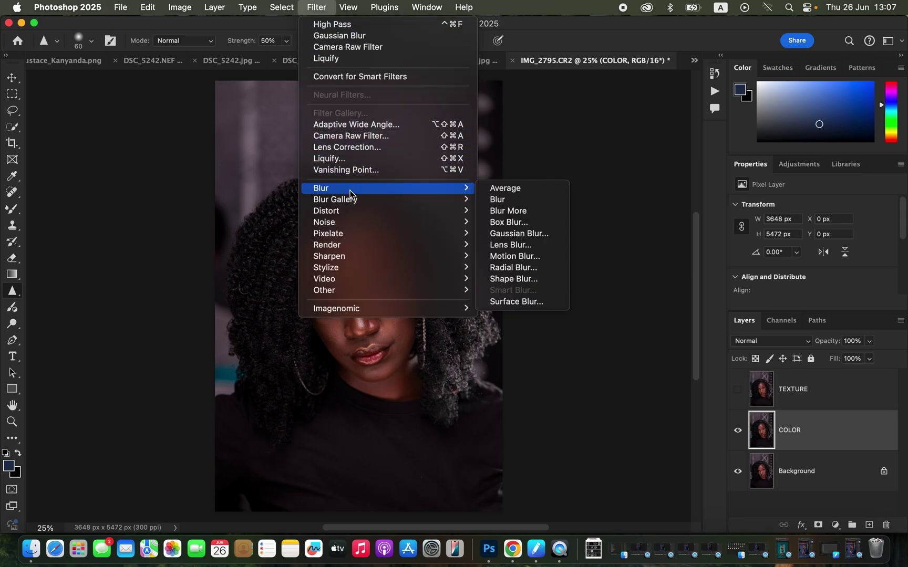
click(552, 237)
drag(583, 268, 573, 267)
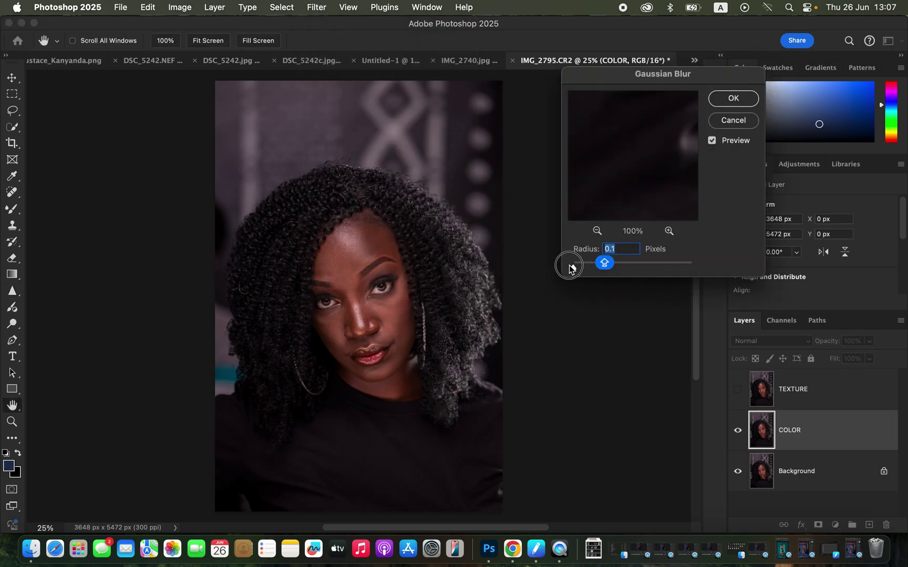
click(364, 256)
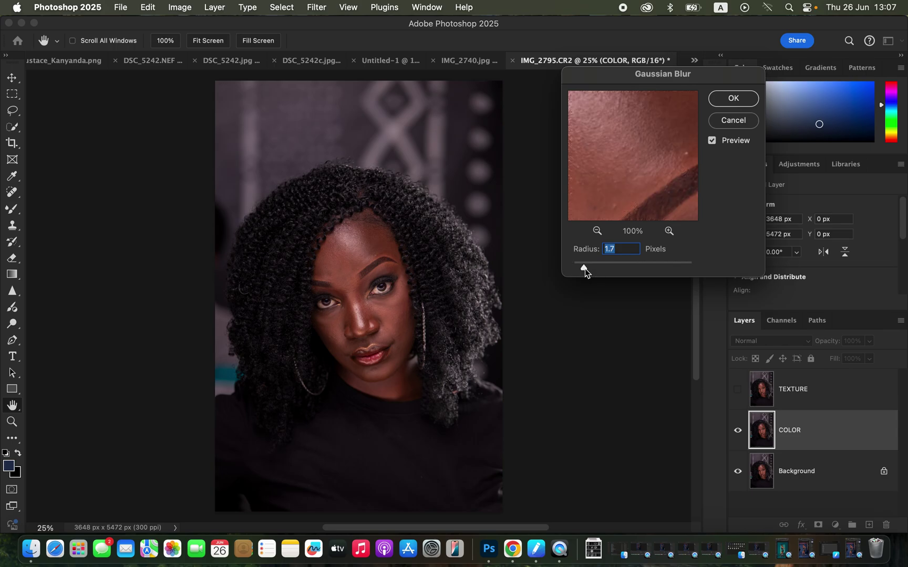
drag(588, 270, 609, 269)
click(726, 107)
click(823, 393)
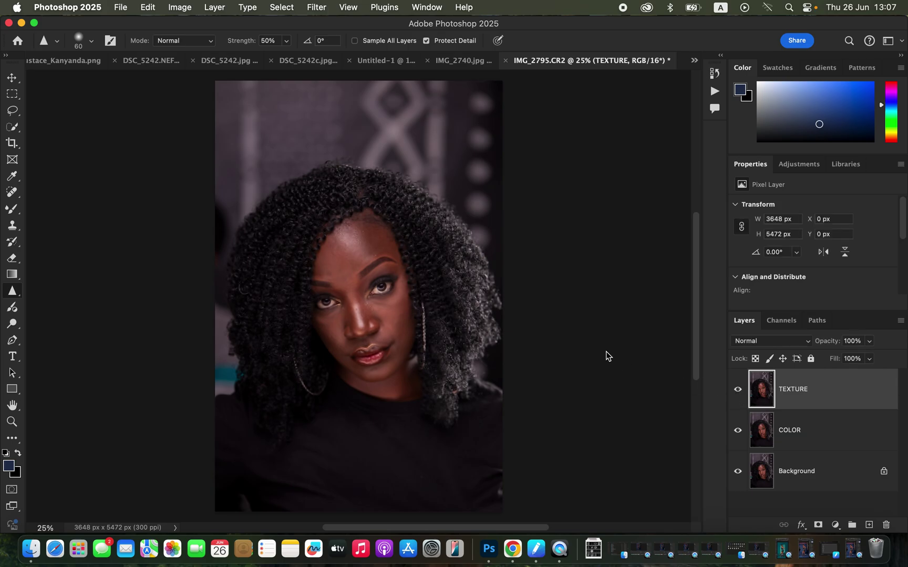
- Apply Image onto TEXTURE from the COLOR layer, inverted, with Add blending
click(181, 6)
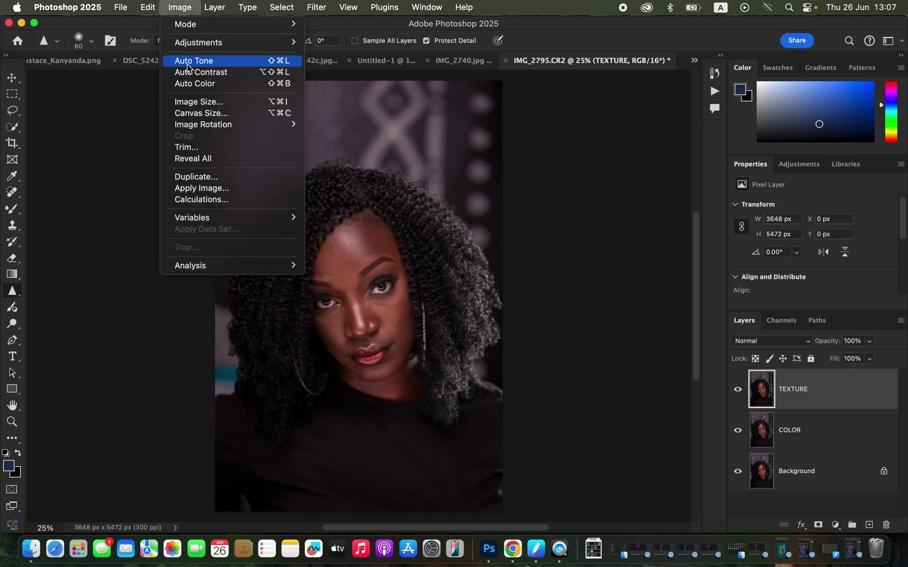
click(223, 189)
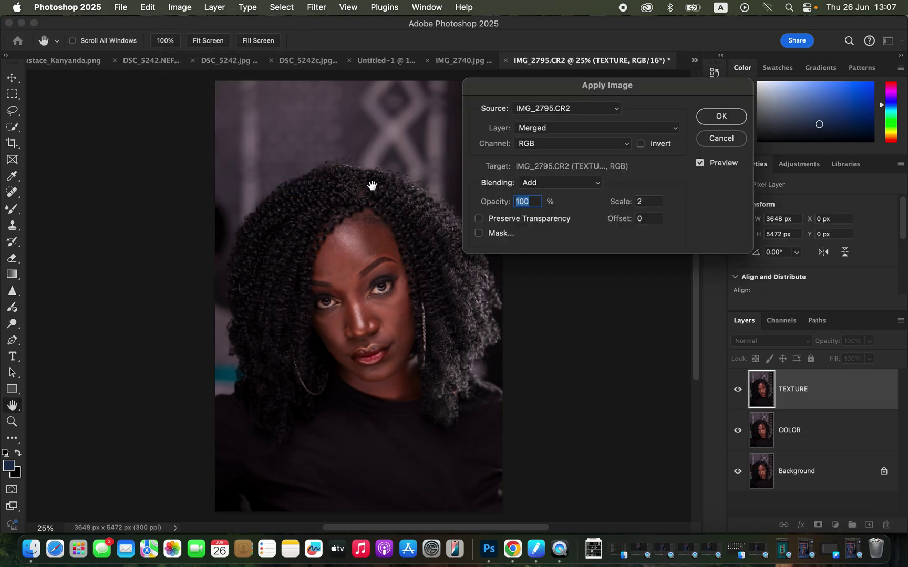
click(559, 127)
click(553, 163)
click(555, 184)
click(556, 181)
click(641, 144)
click(722, 117)
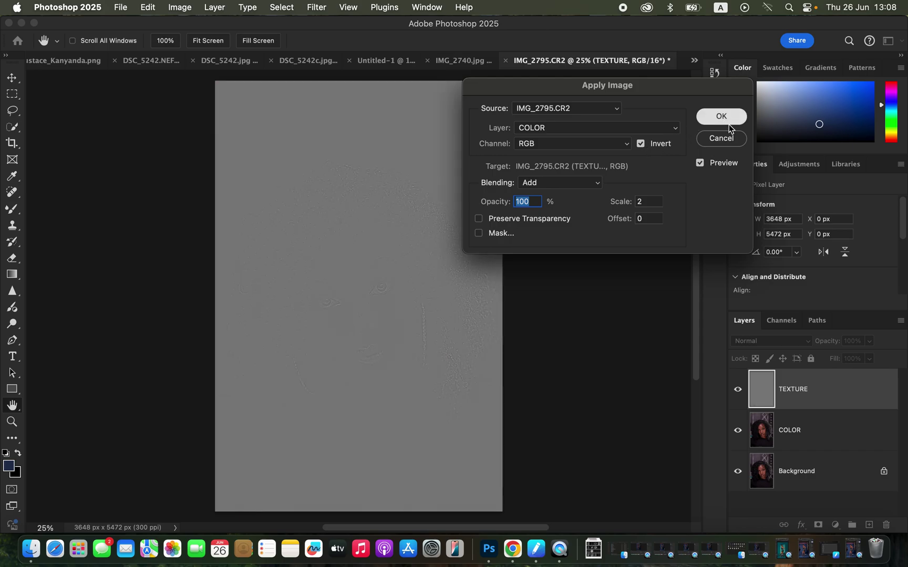
- Set TEXTURE to Linear Light and group it with COLOR as Group 1
click(781, 342)
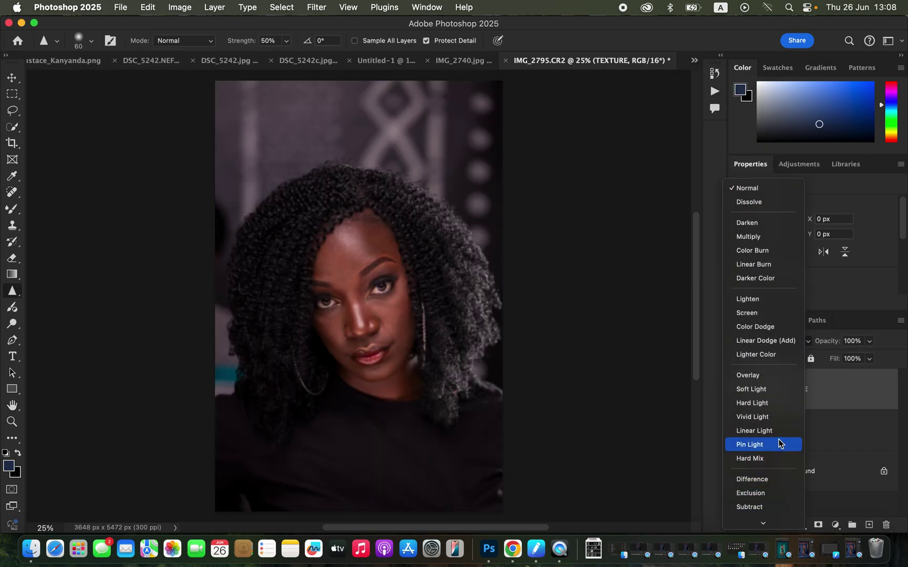
click(784, 431)
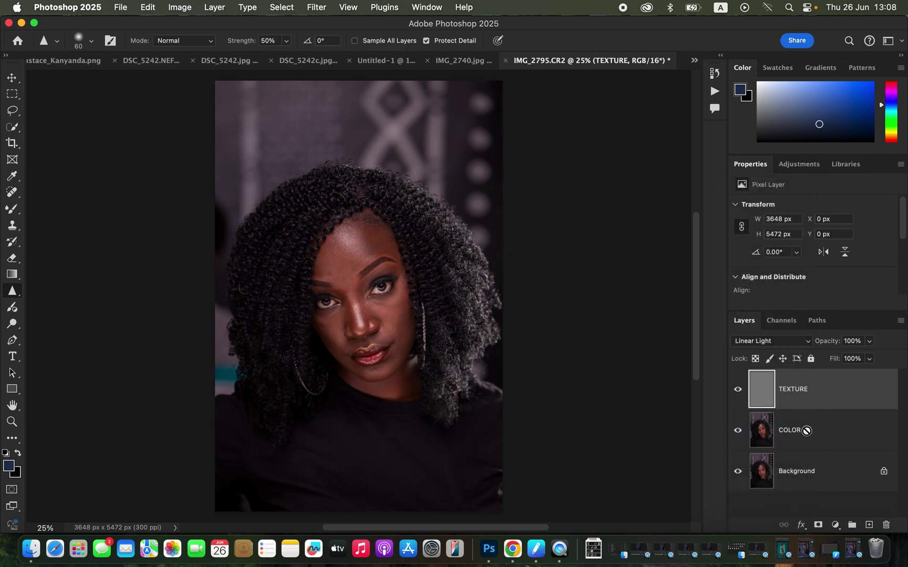
shift+click(836, 430)
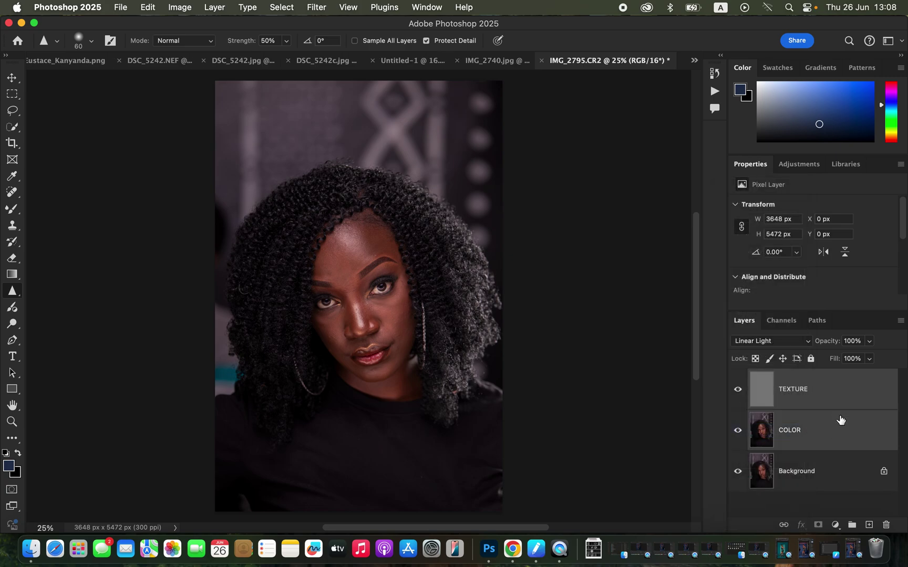
drag(854, 409, 851, 525)
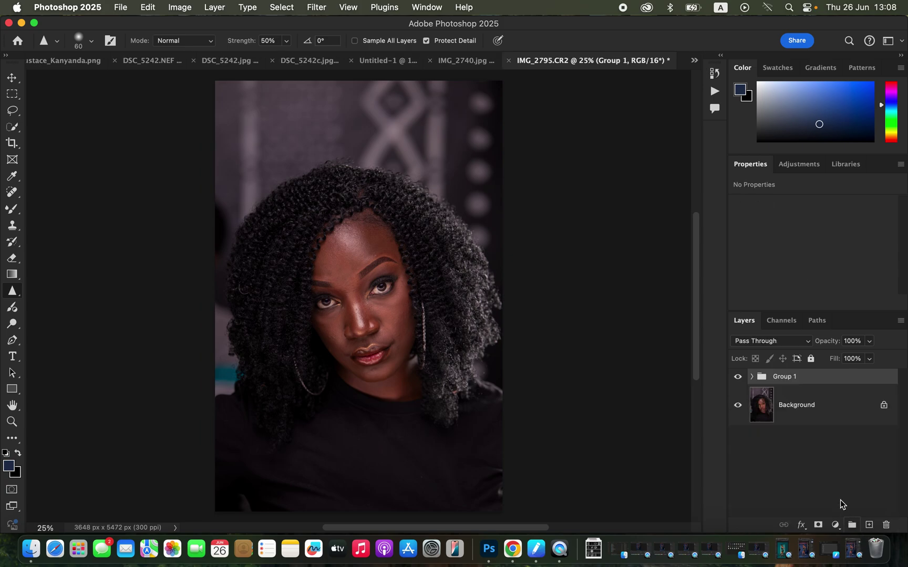
- Expand Group 1, select COLOR and hide the TEXTURE layer
click(753, 377)
click(823, 448)
click(741, 406)
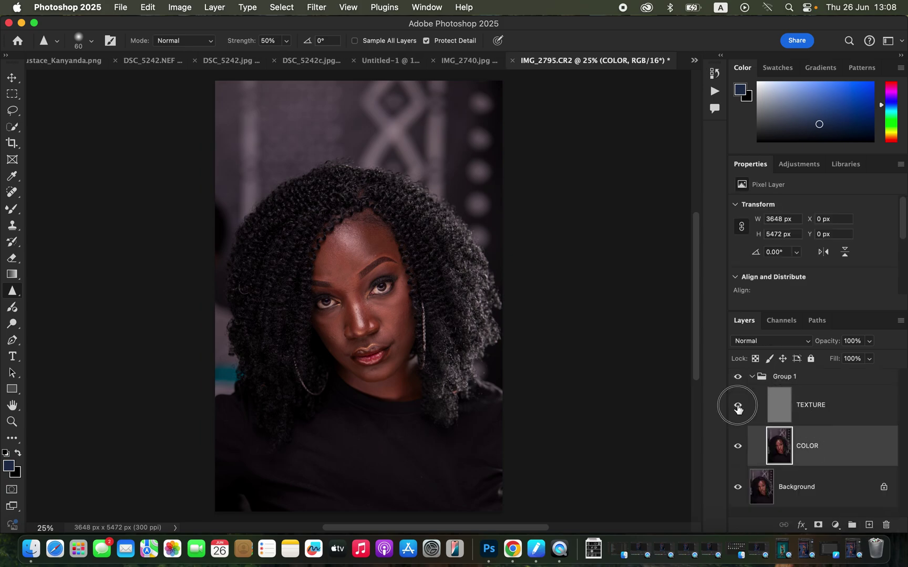
- Set up a clean Mixer Brush with a Soft Round 400 px tip and zoom in
right_click(13, 210)
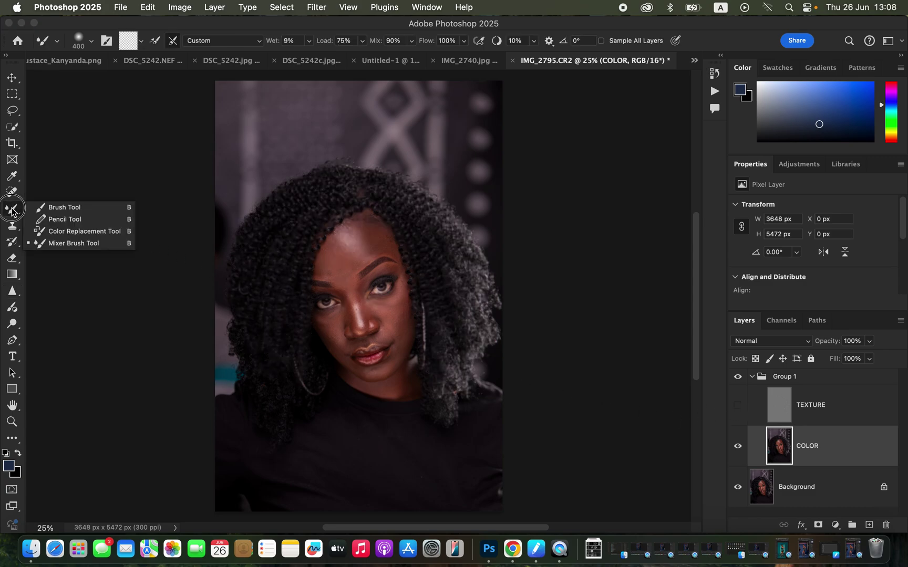
click(60, 243)
click(90, 45)
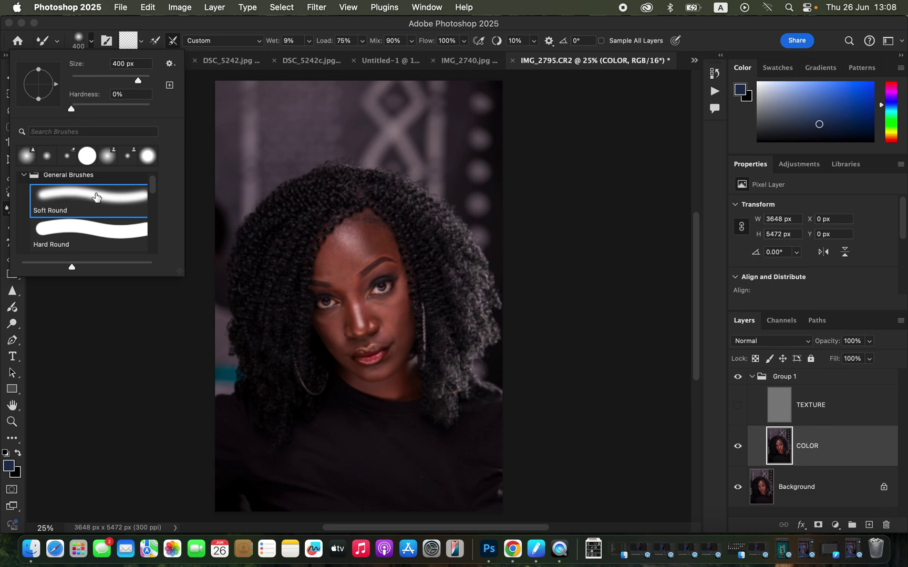
click(143, 41)
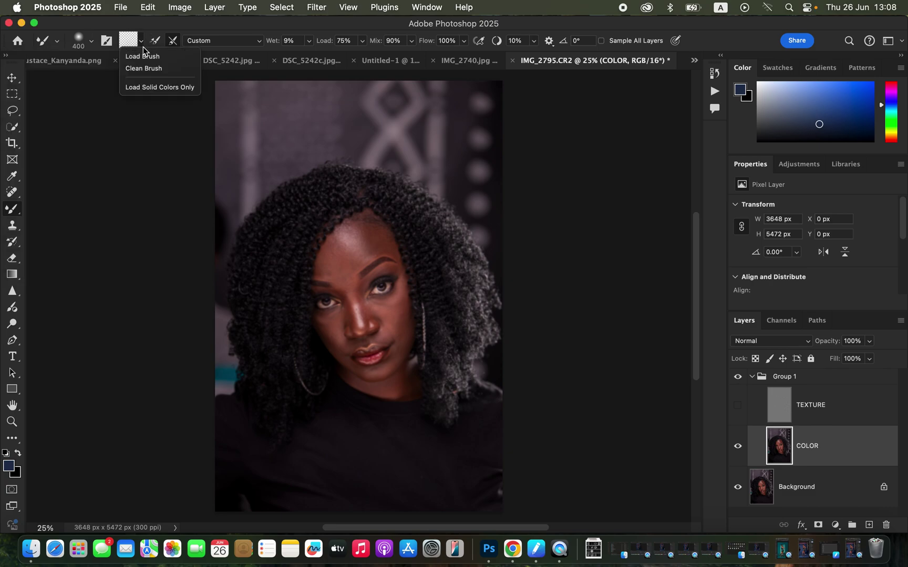
click(145, 70)
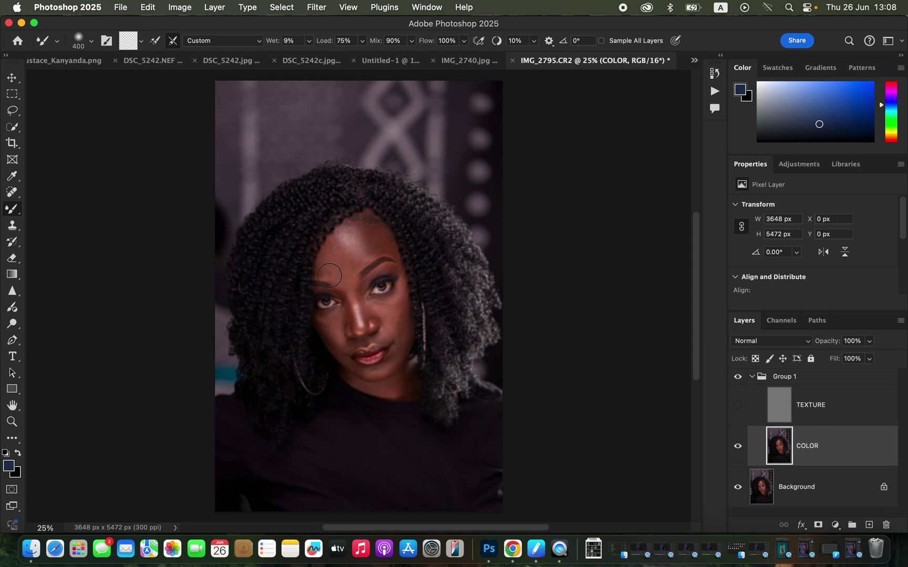
key(super+equal)
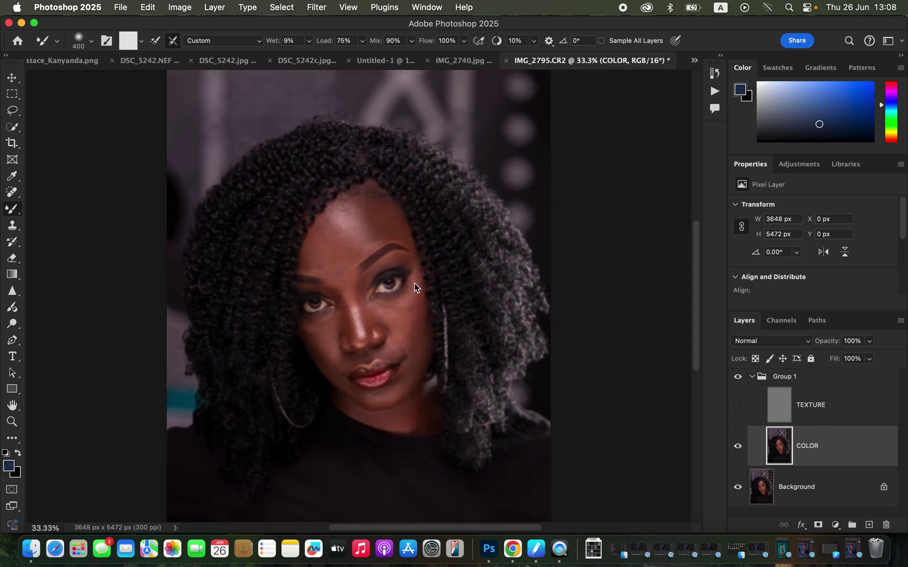
- Blend skin around the nose, cheeks and eyes with the Mixer Brush reduced to 125 px
scroll(415, 252, down, 3)
key(bracketleft)
key(bracketleft)
key(bracketleft)
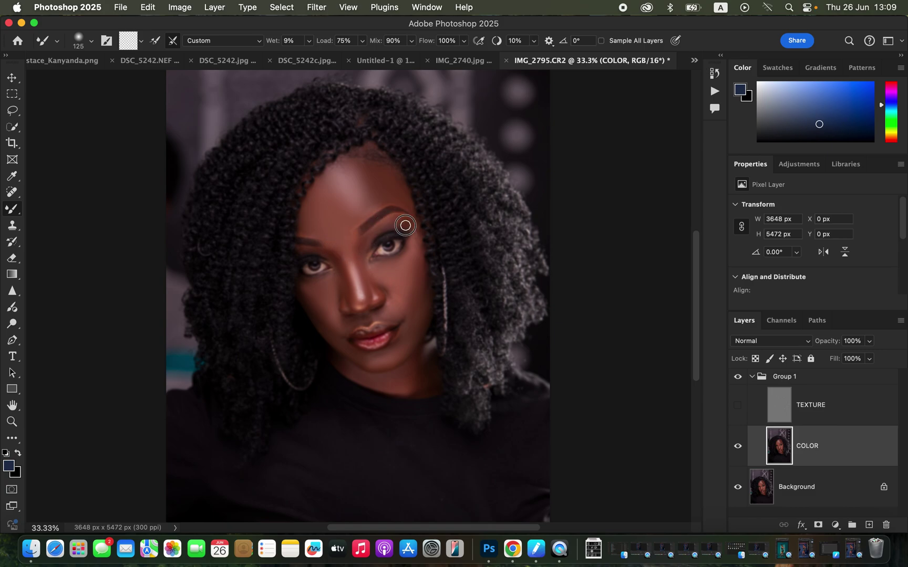
- Smooth the chin, lips and forehead with a 175 px brush, then show and select TEXTURE
key(bracketright)
key(bracketright)
key(bracketright)
click(738, 406)
click(808, 414)
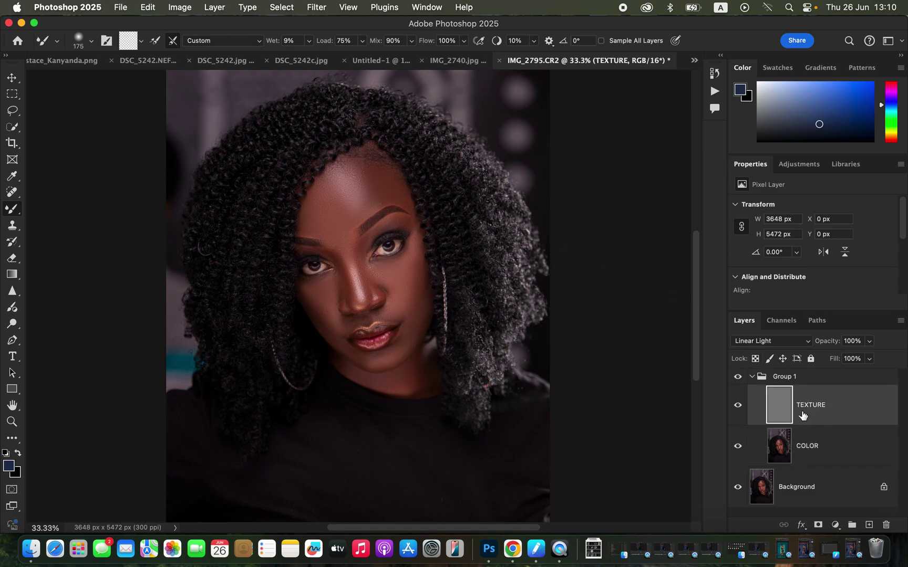
- Choose the Clone Stamp in Normal mode, sampling the Current Layer only
click(12, 225)
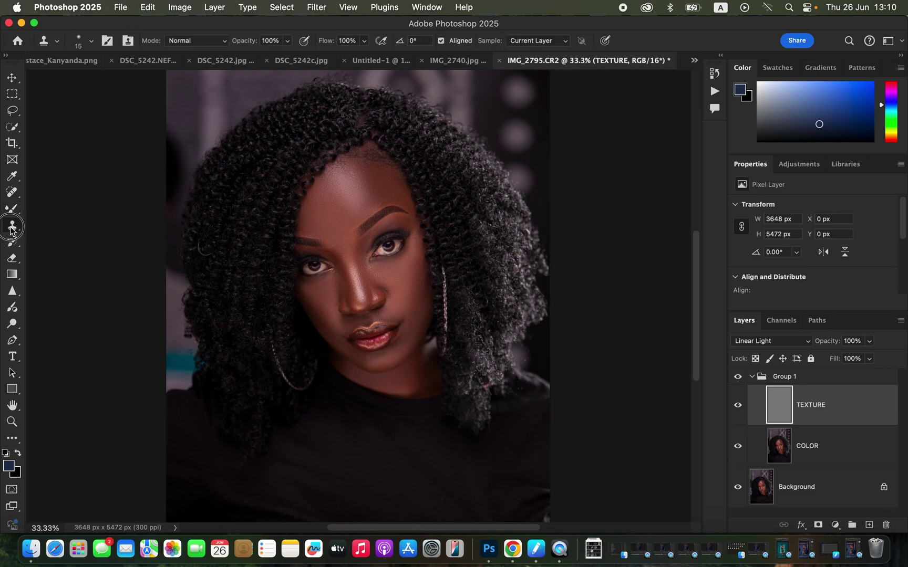
click(90, 42)
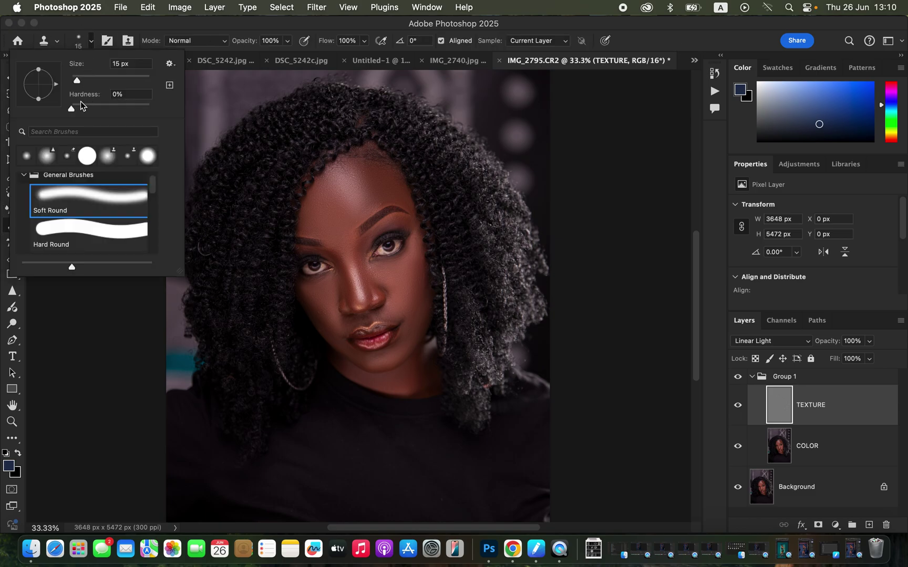
click(174, 31)
click(191, 42)
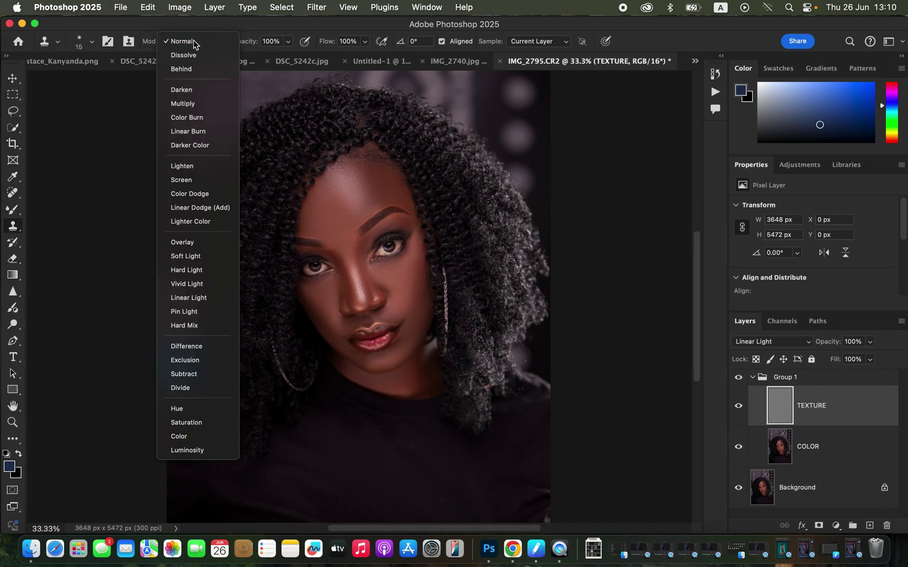
click(194, 40)
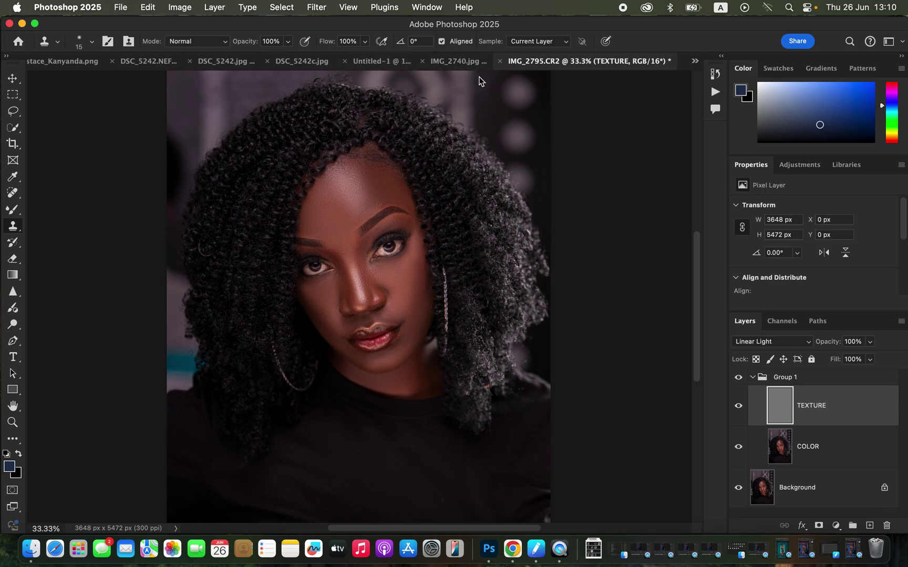
click(534, 42)
click(515, 78)
- Enlarge the clone brush to 60 px and clone out nose and forehead blemishes
scroll(352, 306, up, 2)
scroll(352, 305, up, 3)
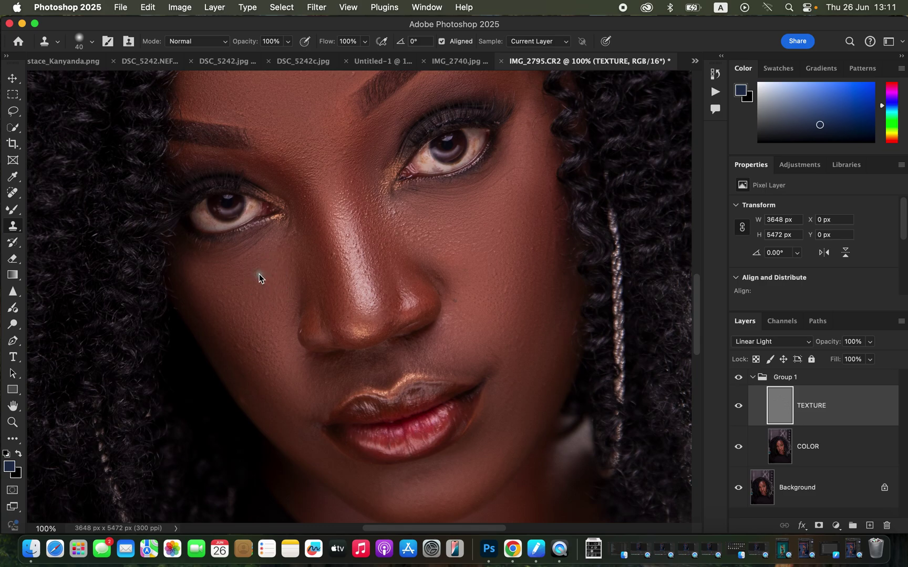
key(bracketright)
key(bracketright)
scroll(461, 251, up, 5)
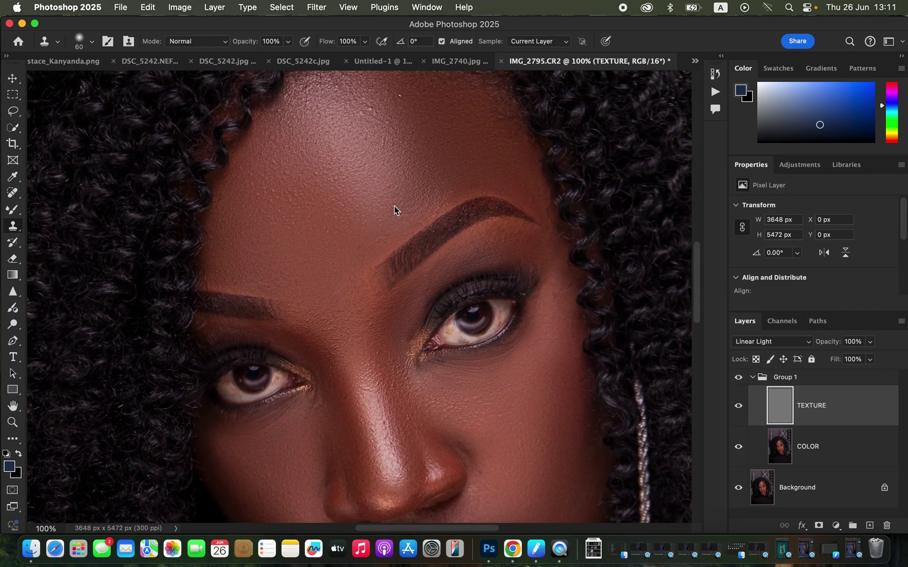
click(376, 108)
key(super+minus)
key(super+minus)
key(super+minus)
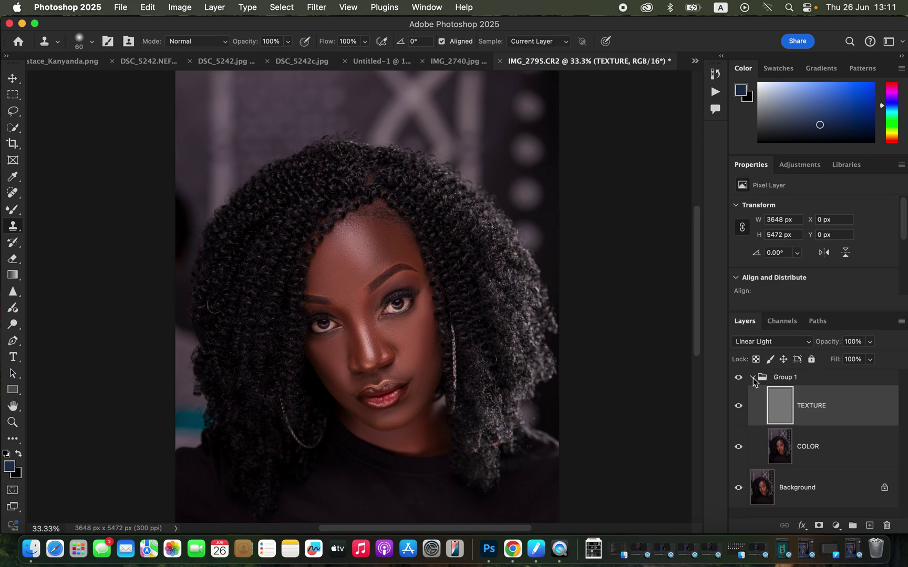
- Collapse Group 1 and stamp the visible layers into a new Layer 1 with Cmd+Opt+Shift+E
click(753, 379)
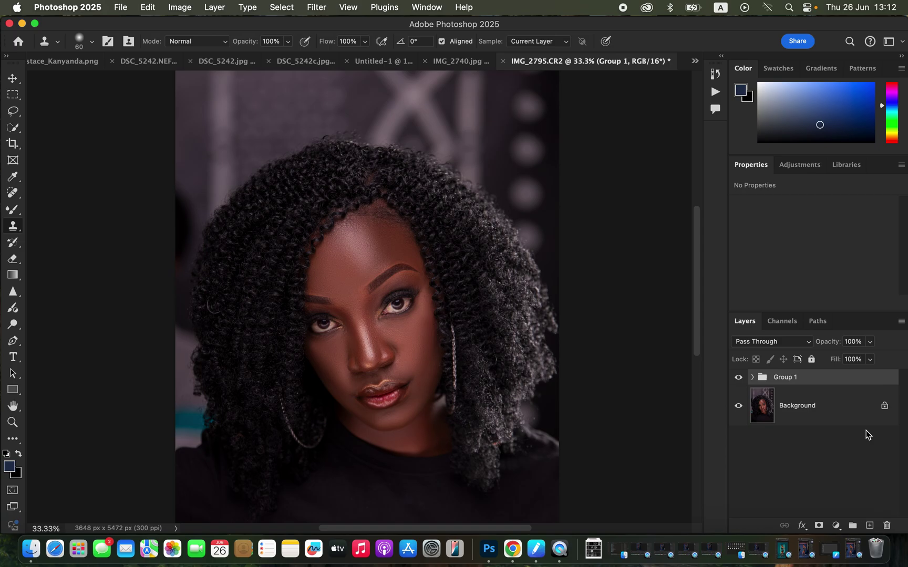
key(super+alt+shift+e)
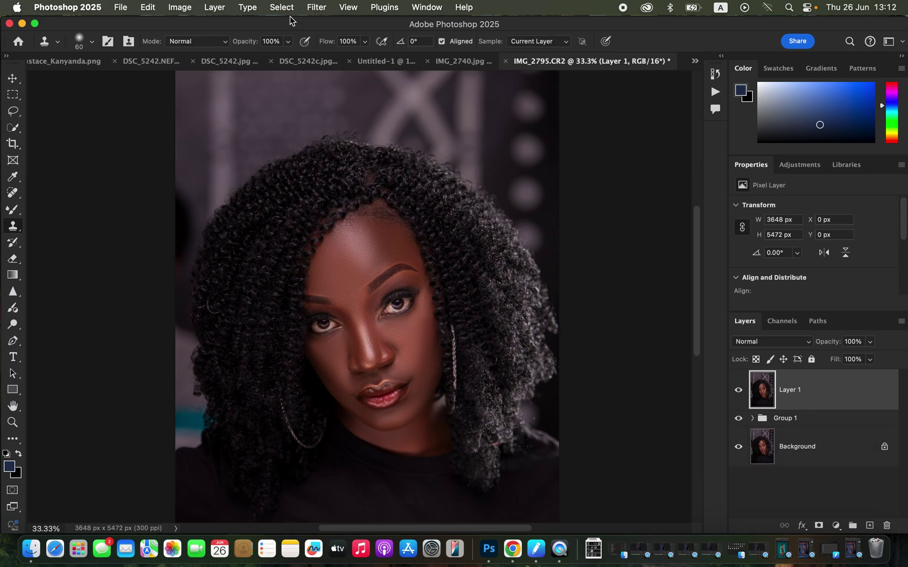
- Select the subject and add a new Layer 2 in Color blend mode
click(282, 7)
click(324, 148)
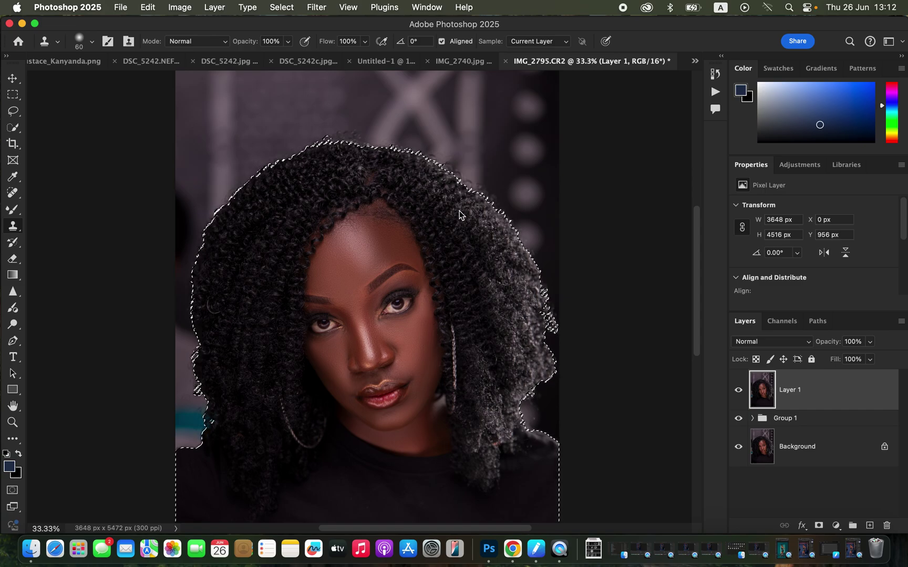
click(870, 526)
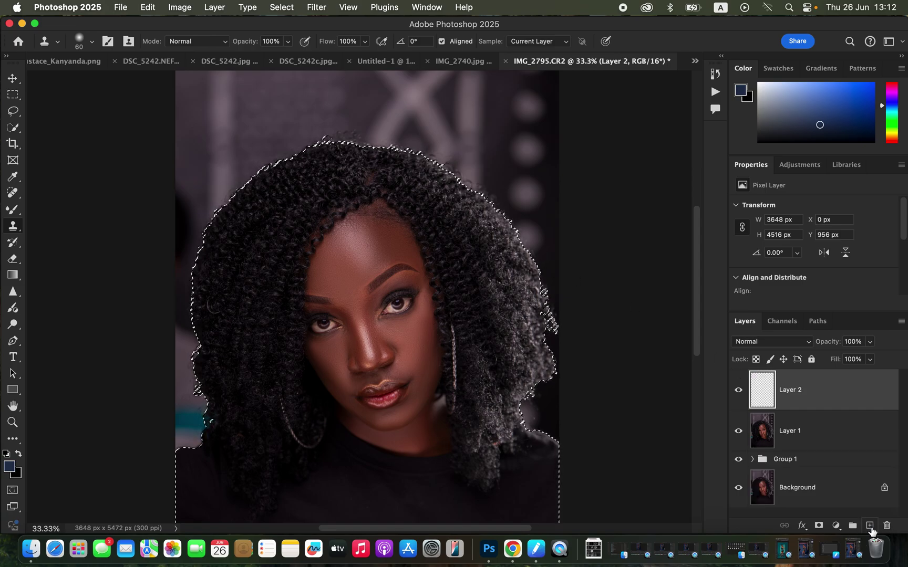
click(767, 343)
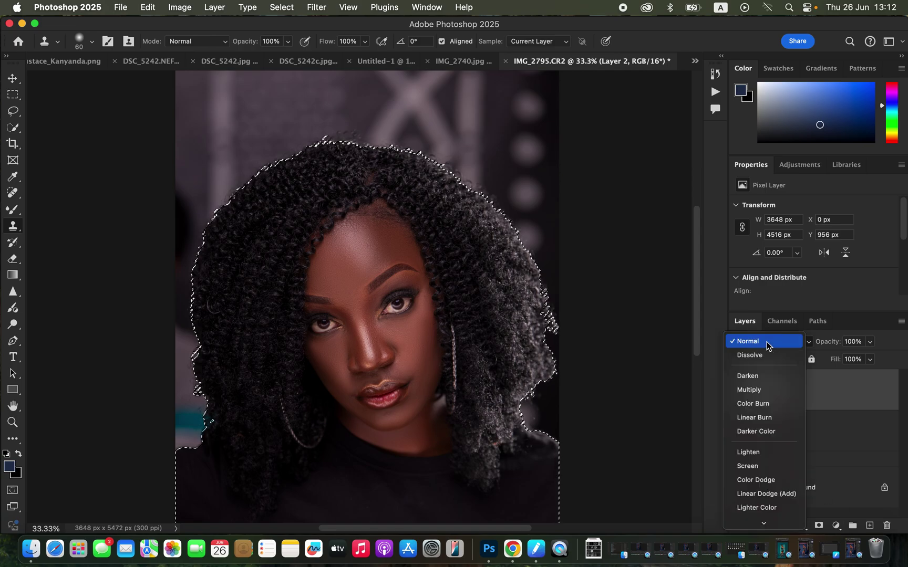
mouse_move(768, 532)
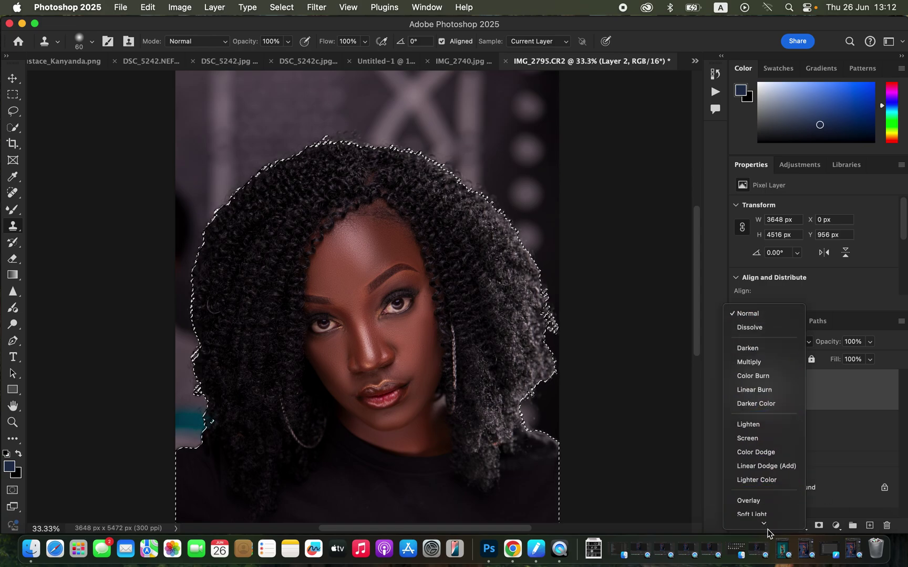
click(762, 507)
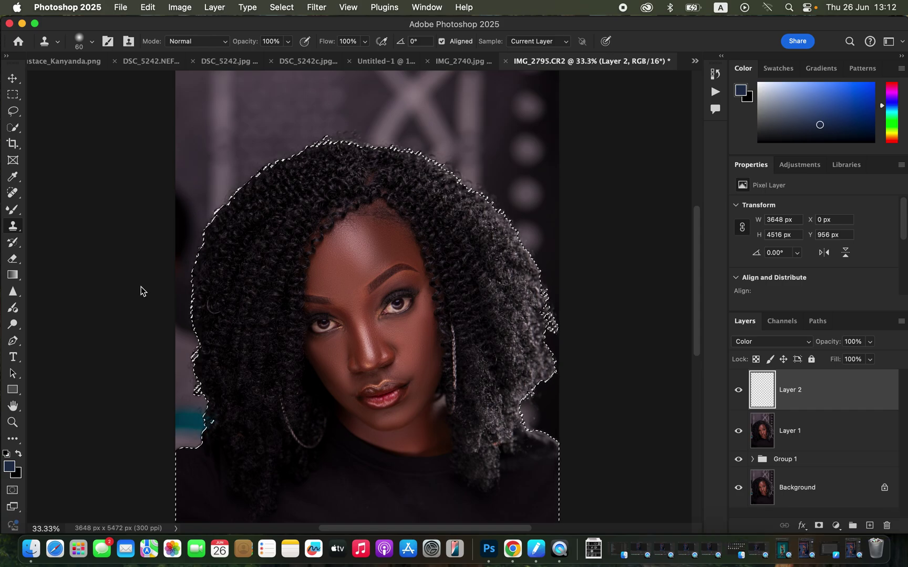
- Choose the Brush Tool with a soft 70 px, 0%-hardness tip
click(11, 211)
right_click(11, 212)
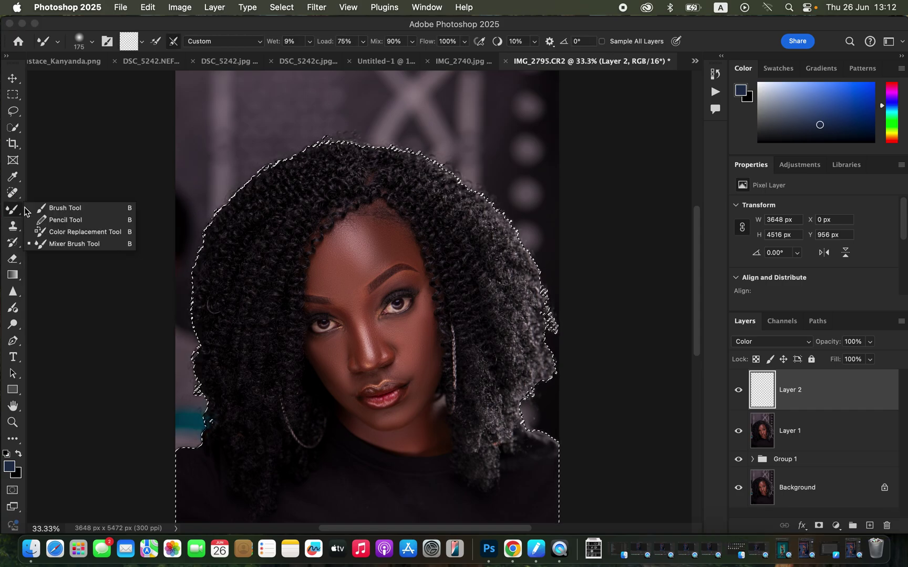
click(55, 210)
click(91, 42)
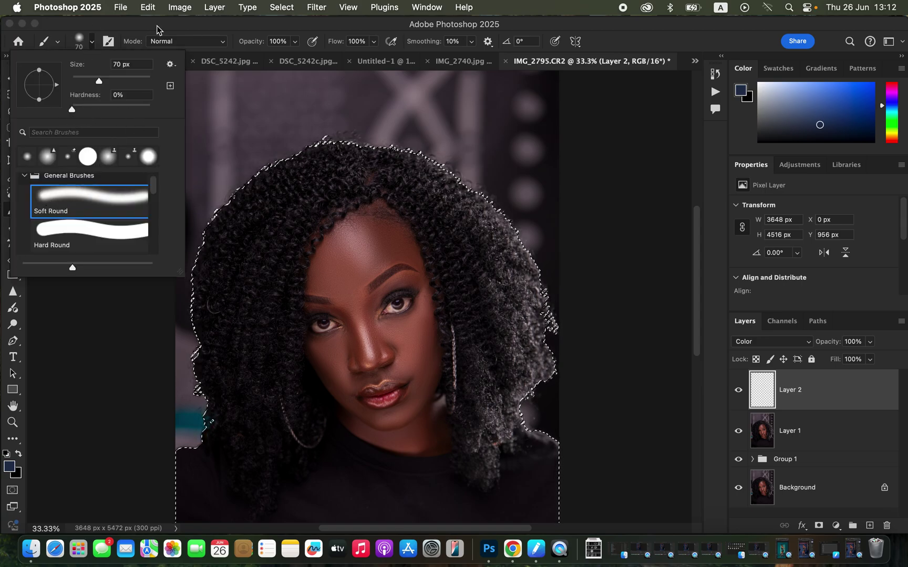
- Zoom to 50%, enlarge the brush to 175 px and sample the reddish-brown forehead skin tone
click(183, 31)
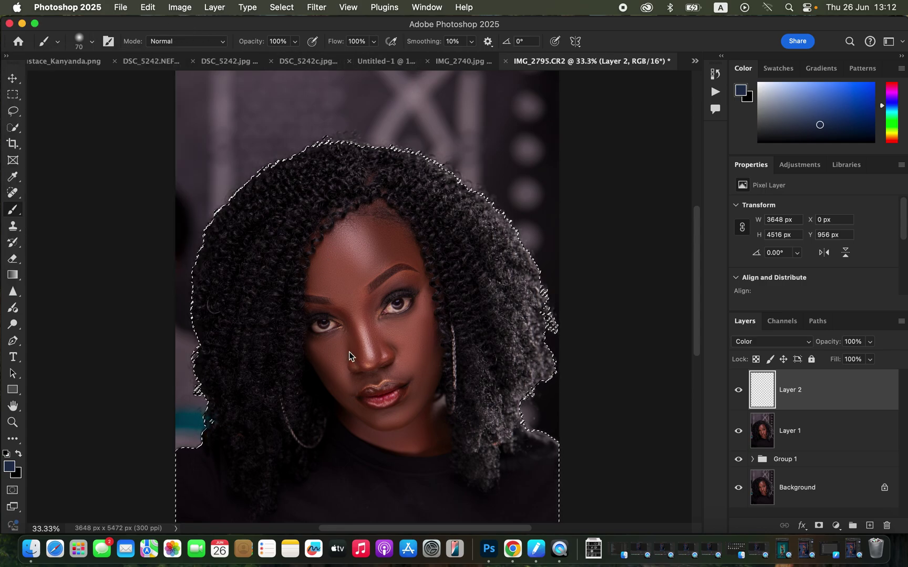
key(super+plus)
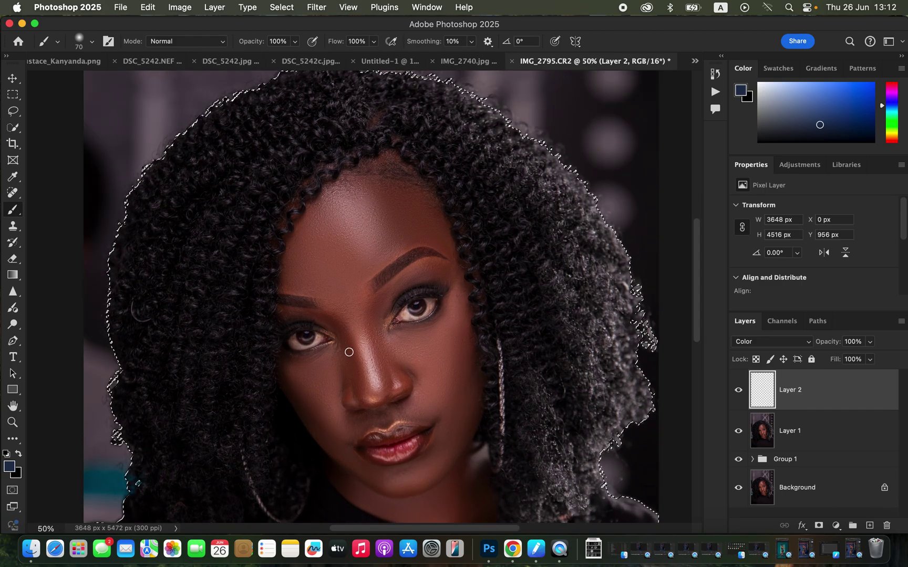
key(bracketright)
key(bracketright)
key(bracketright)
key(bracketright)
key(bracketright)
key(bracketright)
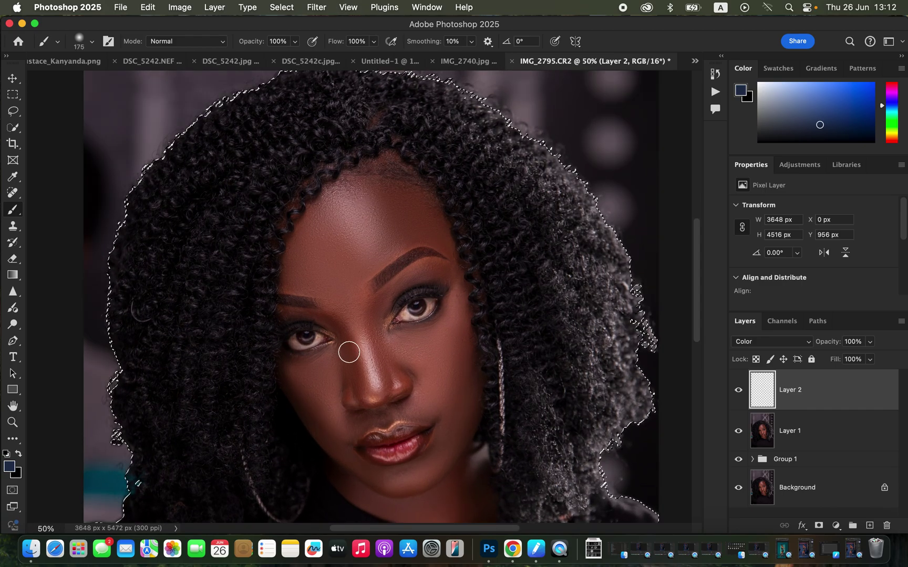
alt+click(442, 241)
alt+click(443, 241)
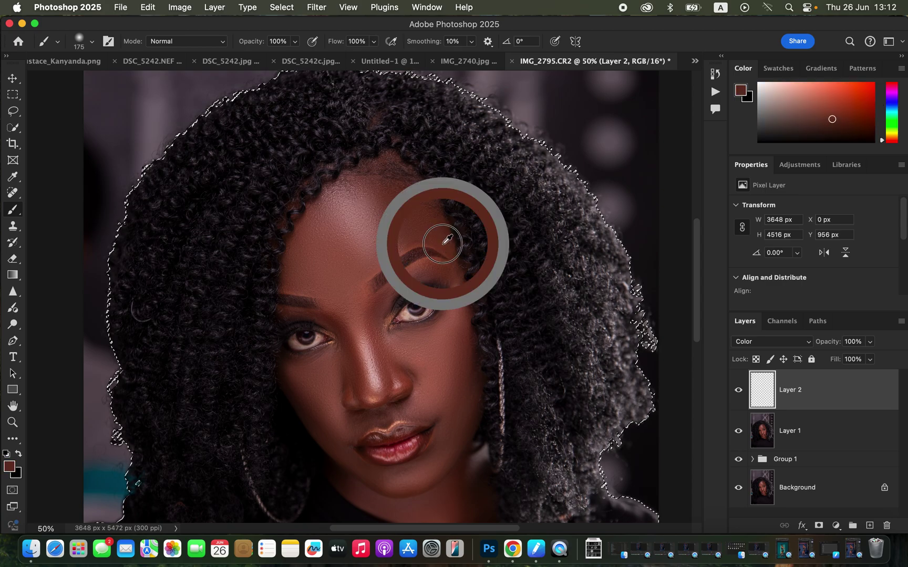
alt+click(448, 242)
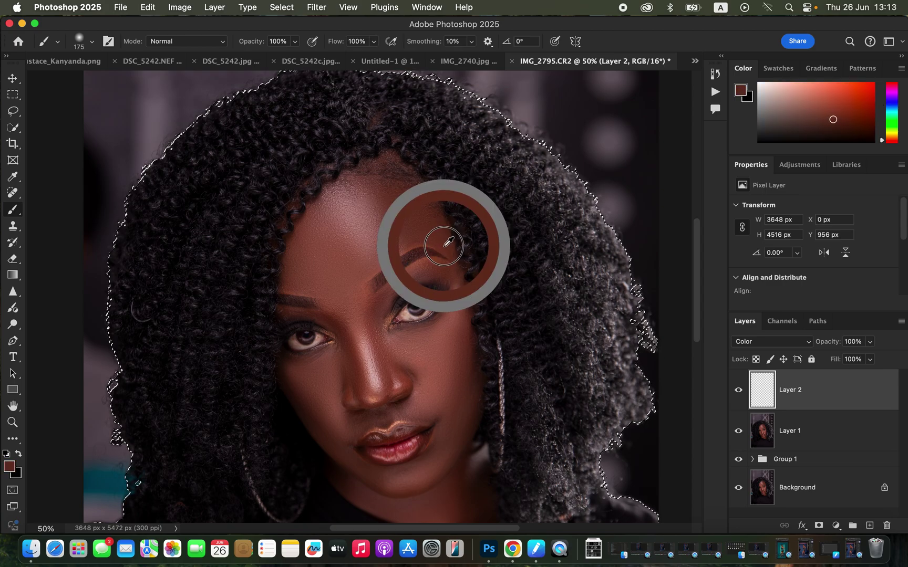
alt+click(448, 243)
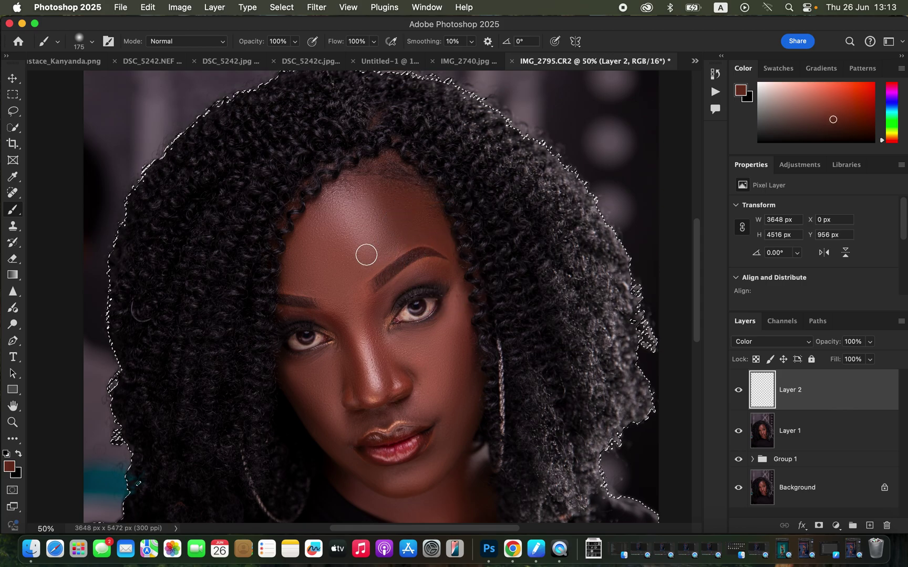
drag(347, 258, 349, 292)
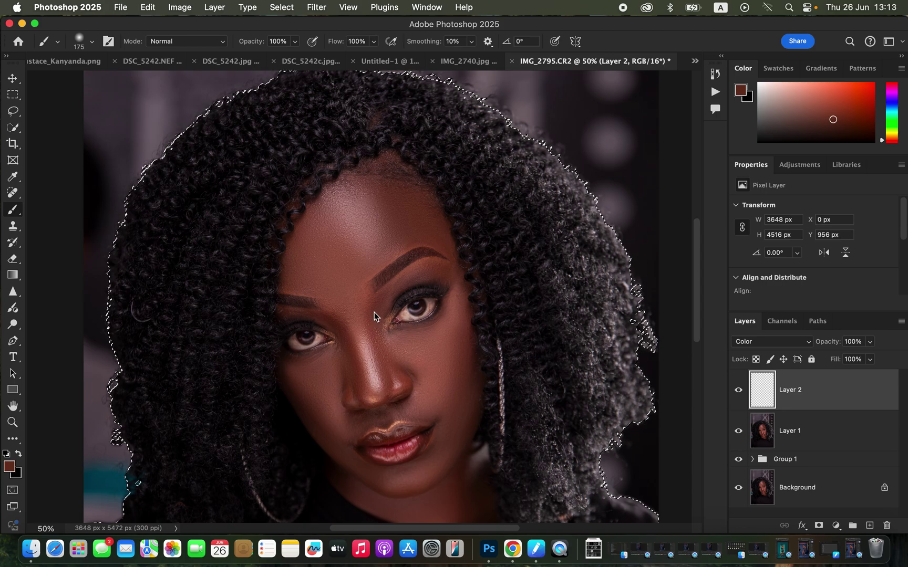
alt+click(441, 239)
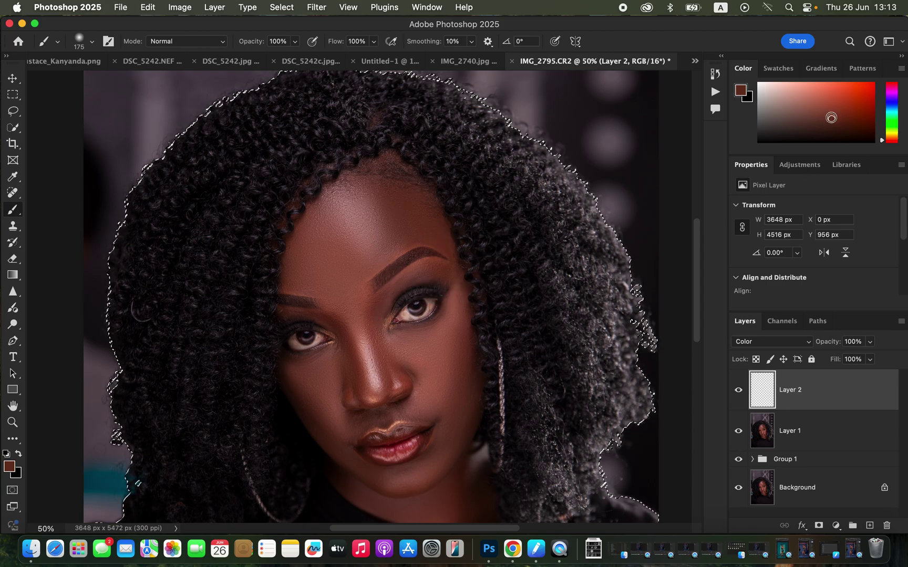
- Richen the paint colour and paint the skin tone over forehead, nose, lips, chin and neck at brush size 200
drag(834, 118, 842, 118)
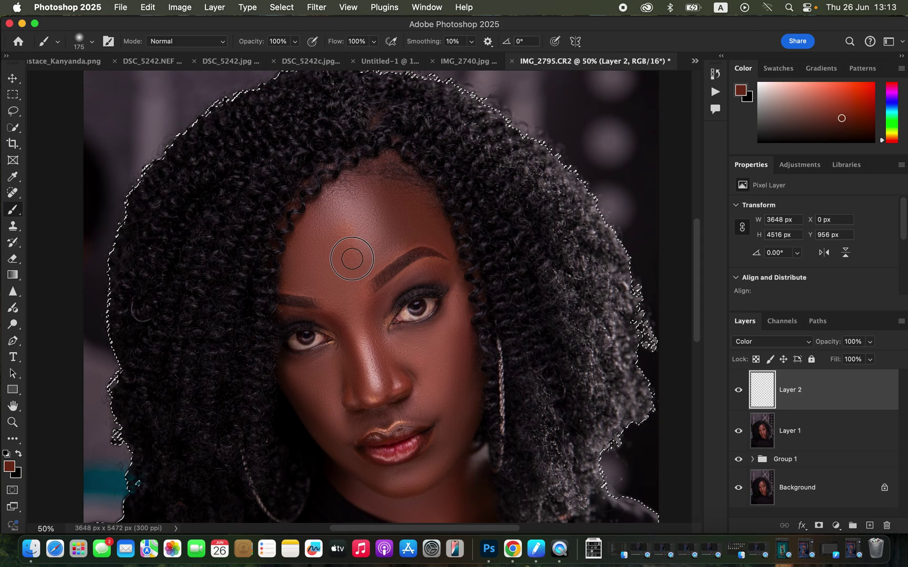
mouse_move(351, 224)
mouse_down()
mouse_move(342, 241)
mouse_move(352, 254)
mouse_move(332, 272)
mouse_move(368, 370)
mouse_move(311, 377)
mouse_move(342, 385)
mouse_move(432, 363)
mouse_move(395, 367)
mouse_move(424, 379)
mouse_move(396, 384)
mouse_move(447, 369)
mouse_move(456, 431)
mouse_up()
mouse_move(413, 487)
mouse_down()
mouse_move(365, 483)
mouse_move(318, 405)
mouse_up()
key(bracketleft)
key(bracketleft)
mouse_move(453, 504)
mouse_down()
mouse_move(471, 466)
mouse_move(478, 474)
mouse_move(470, 469)
mouse_up()
- Extend the tint up the forehead to the hairline, shrink the brush to 150, and select the Eraser
key(super+minus)
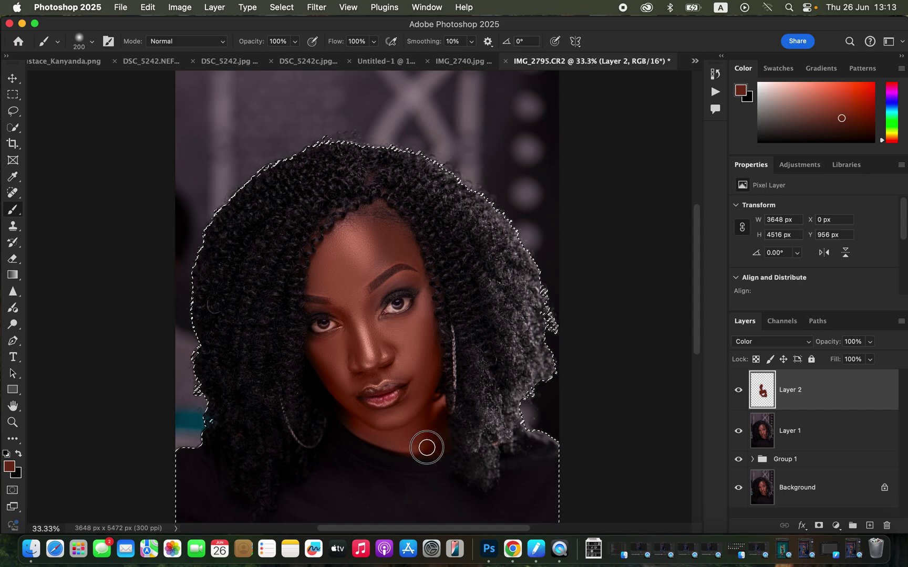
mouse_move(354, 289)
mouse_down()
mouse_move(379, 260)
mouse_move(351, 268)
mouse_move(337, 253)
mouse_move(343, 236)
mouse_move(372, 228)
mouse_move(364, 225)
mouse_move(399, 240)
mouse_up()
key(bracketleft)
key(bracketleft)
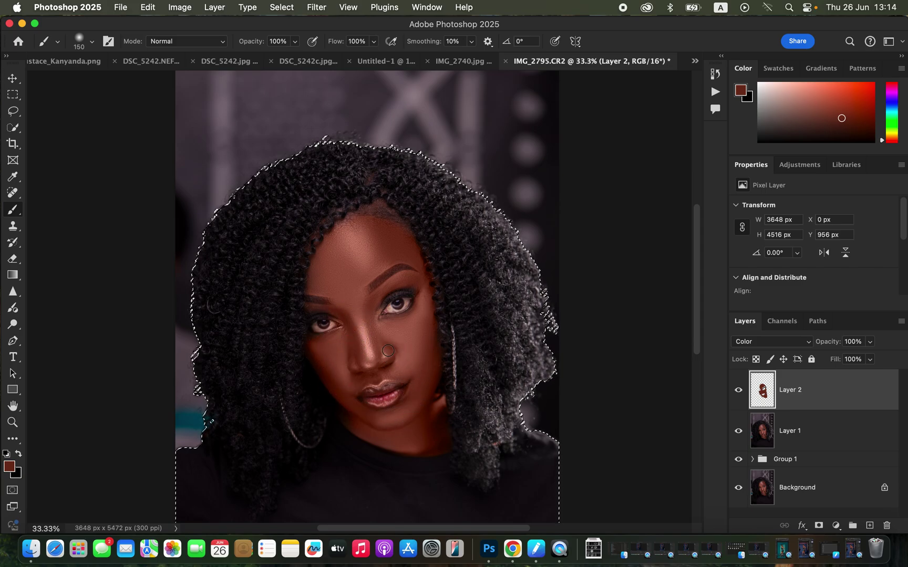
key(super+equal)
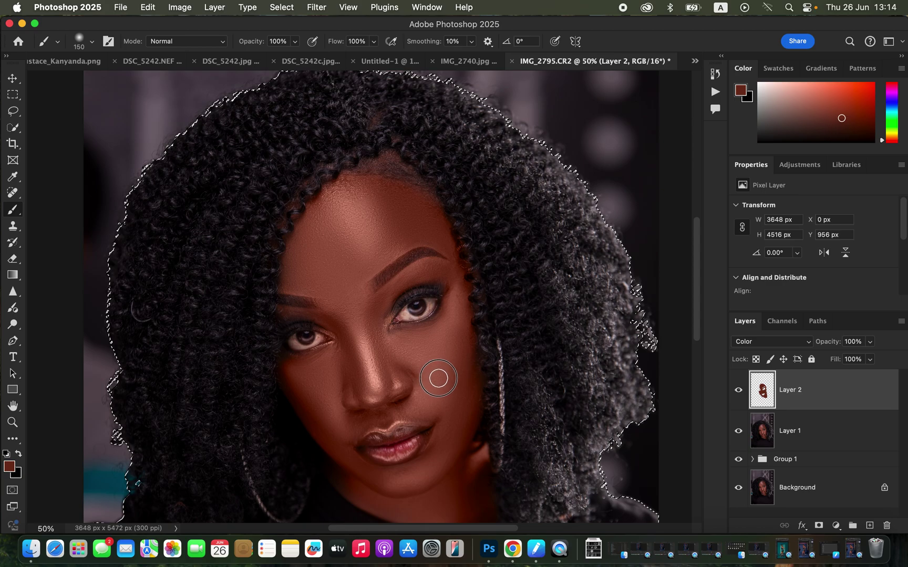
click(14, 258)
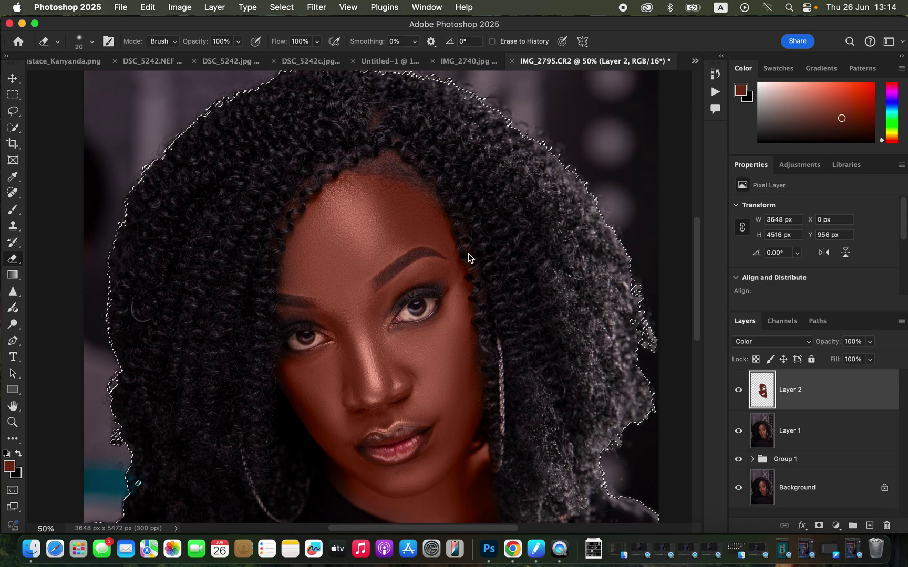
- Deselect the subject with Cmd+D and lower Layer 2's opacity to 79%
scroll(437, 389, down, 5)
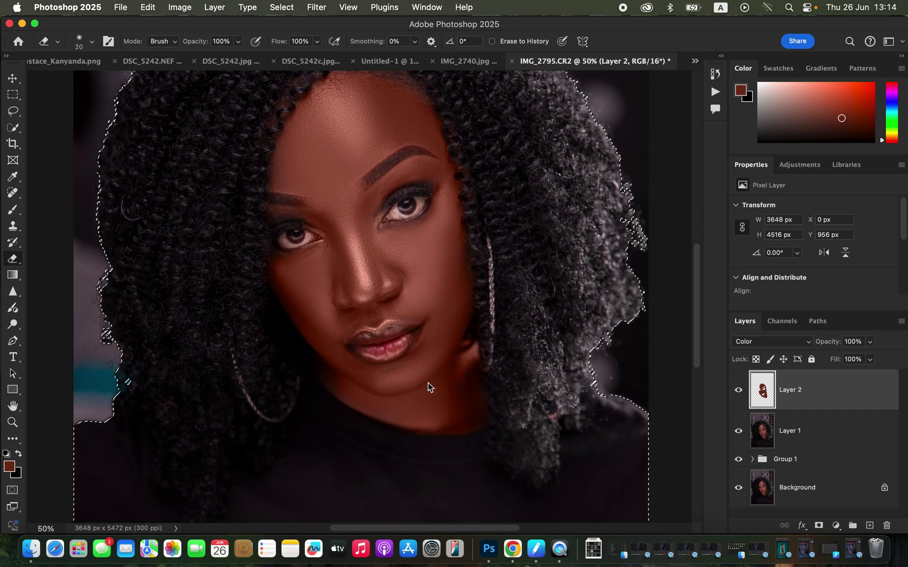
key(b)
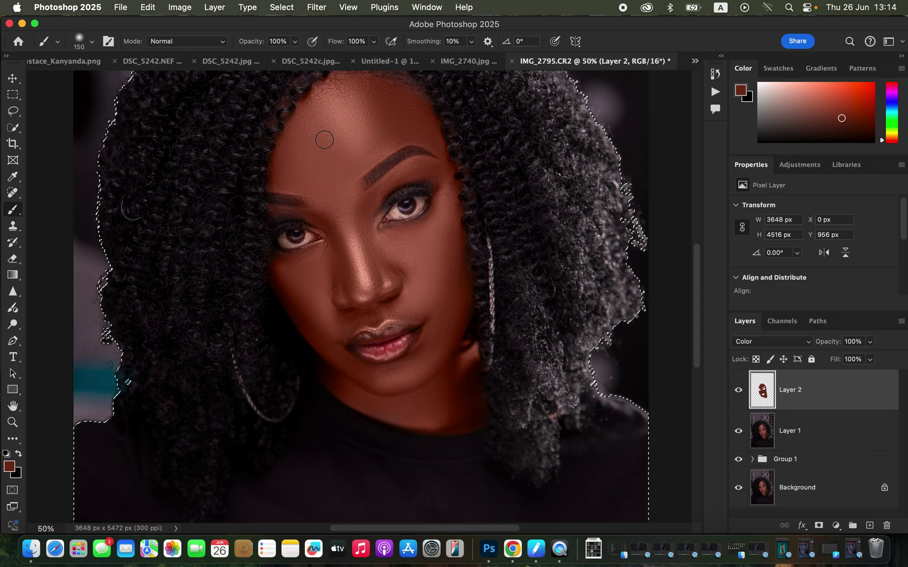
key(super+minus)
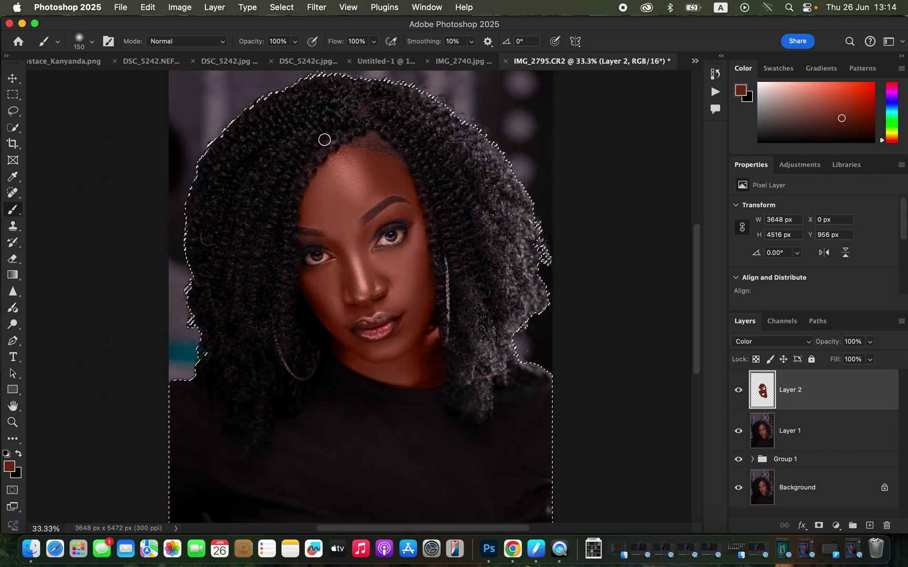
key(super+d)
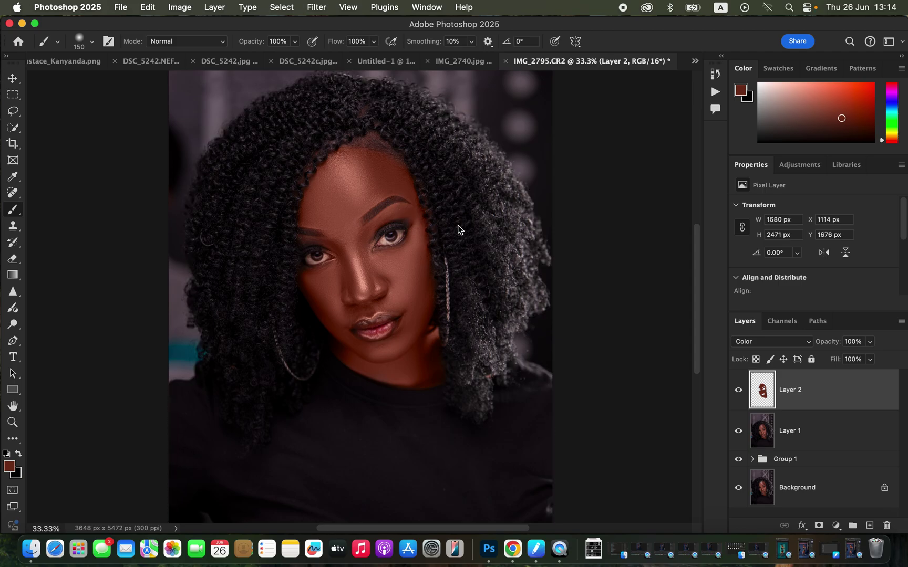
click(870, 343)
drag(864, 356, 858, 360)
- Add a Hue/Saturation adjustment layer, choose the Reds range and nudge its hue slightly
click(836, 526)
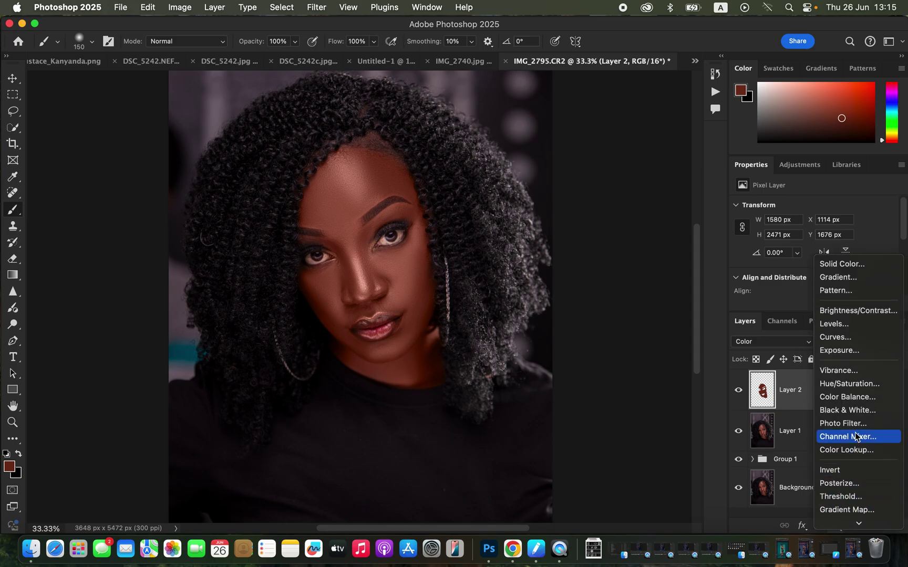
click(850, 384)
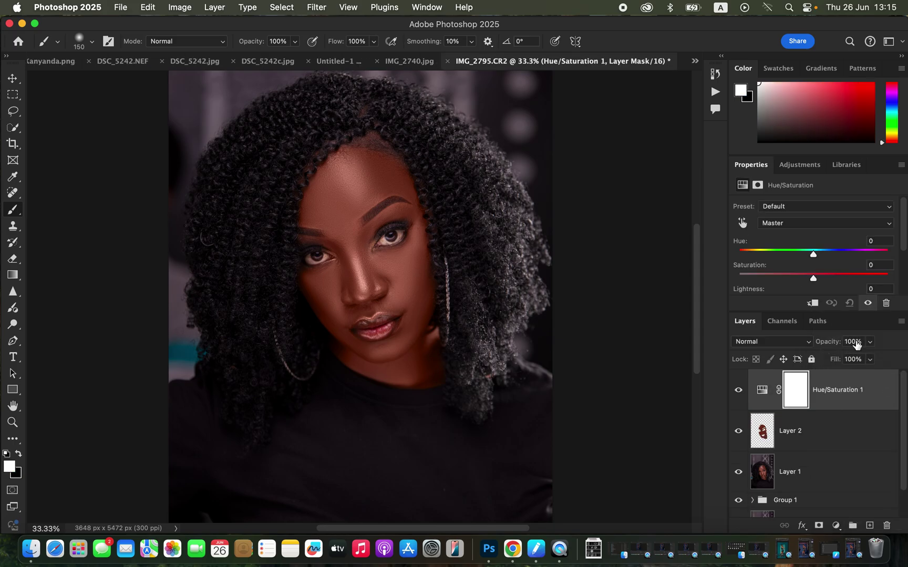
click(813, 225)
click(813, 235)
mouse_move(814, 255)
mouse_down()
mouse_move(826, 258)
mouse_move(819, 255)
mouse_up()
- Lower the Hue/Saturation Lightness to -10 and add a Color Balance adjustment layer
scroll(904, 236, down, 2)
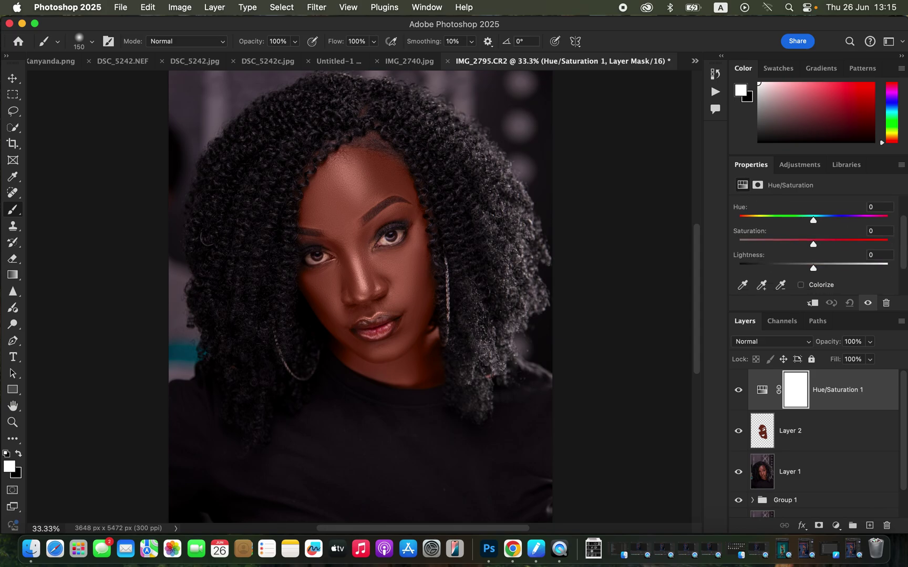
mouse_move(814, 270)
mouse_down()
mouse_move(800, 271)
mouse_move(806, 267)
mouse_up()
click(836, 526)
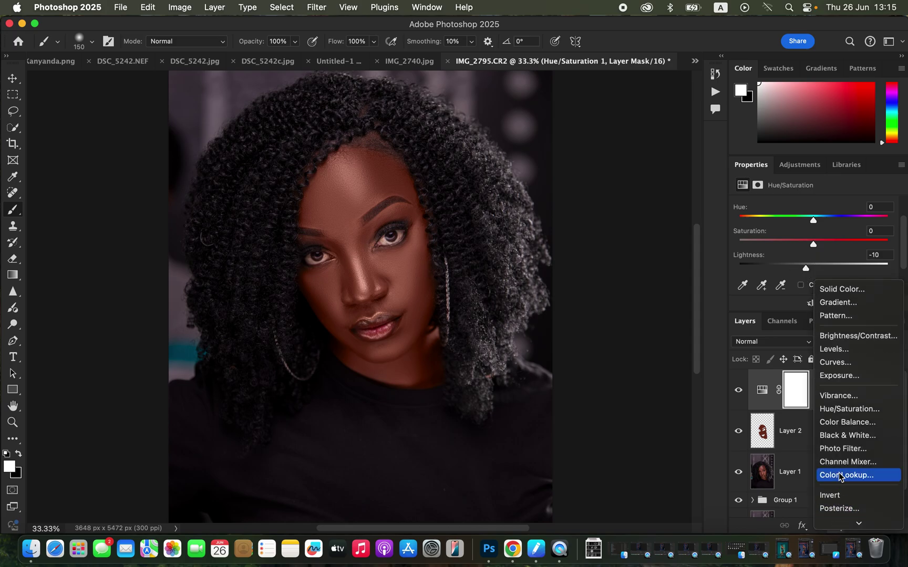
click(850, 423)
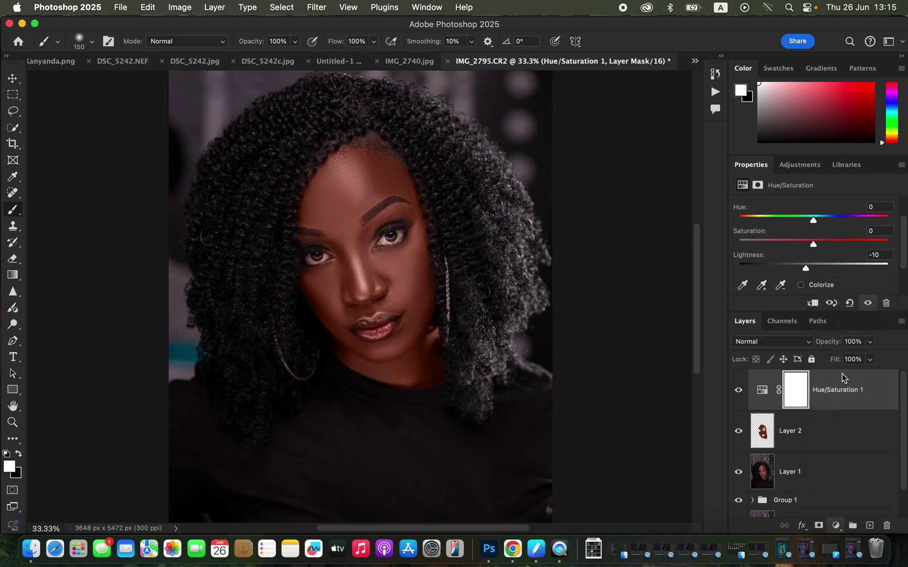
- Shift Color Balance midtones to +3 toward green and add a Black & White layer
drag(799, 261, 800, 262)
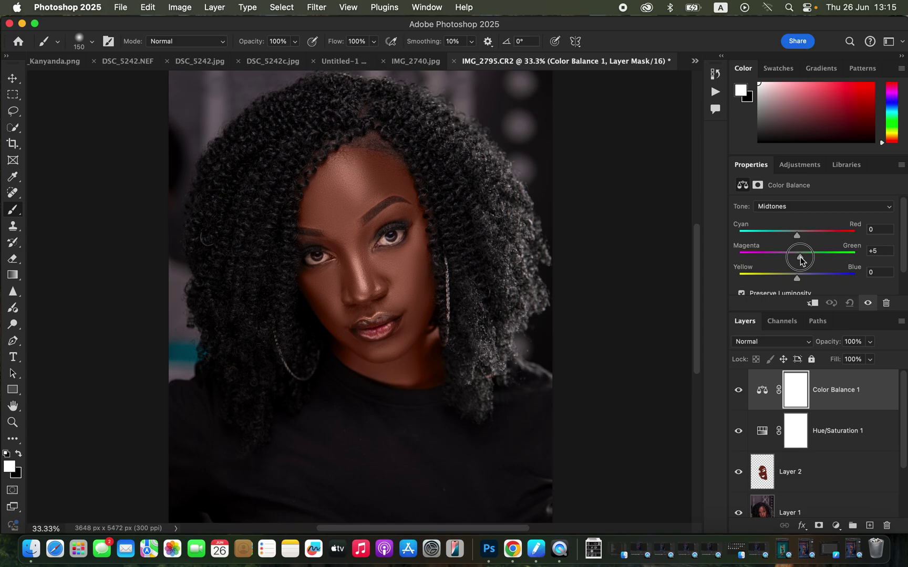
drag(800, 261, 799, 262)
click(836, 526)
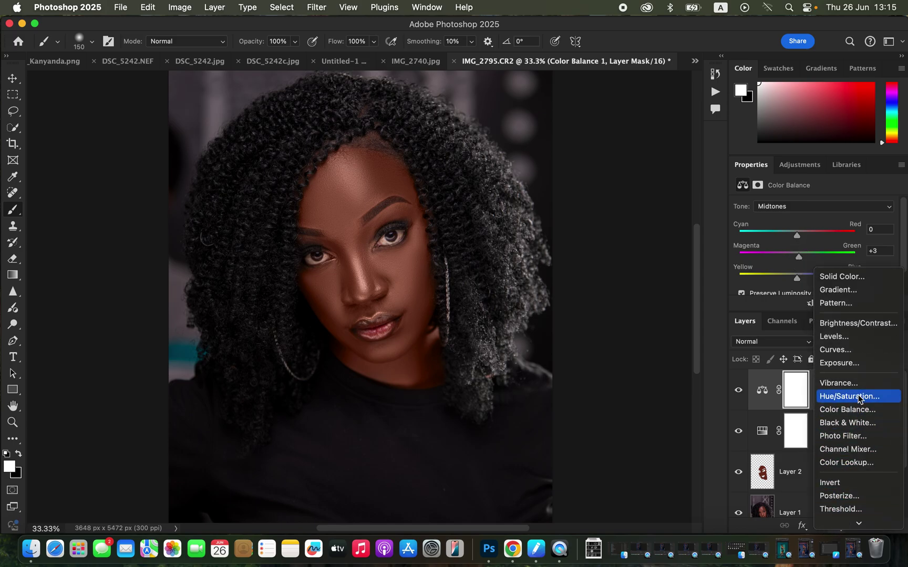
click(855, 425)
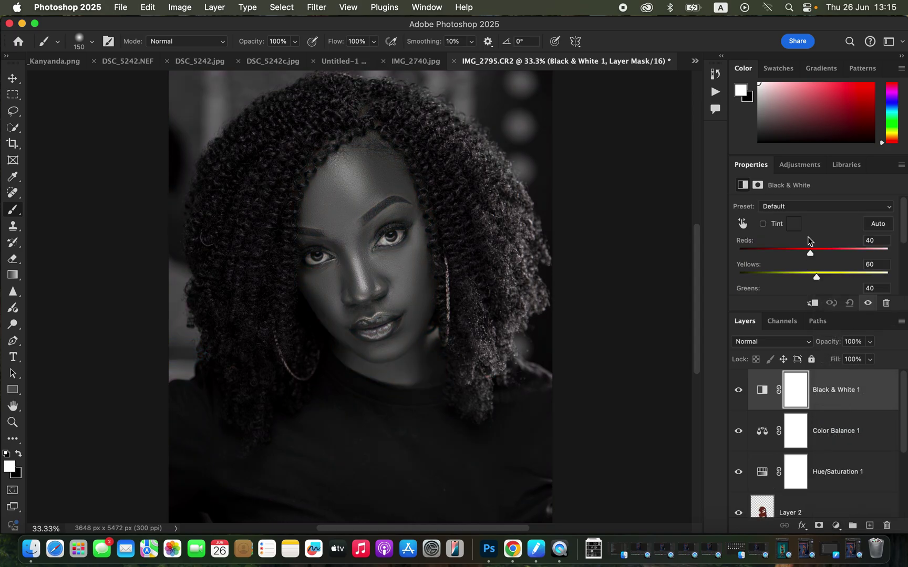
- Set the Black & White layer to Multiply blending at 15% opacity
click(791, 343)
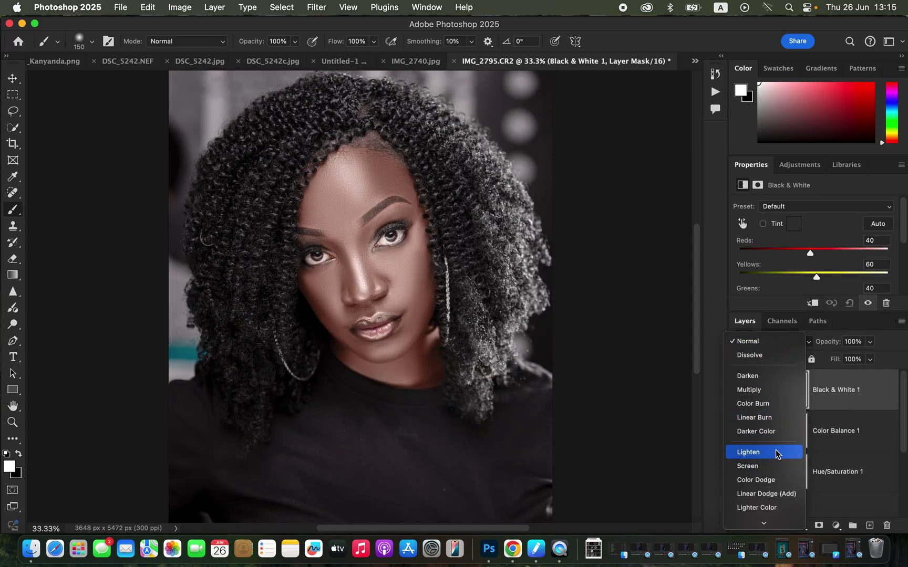
click(773, 397)
click(870, 342)
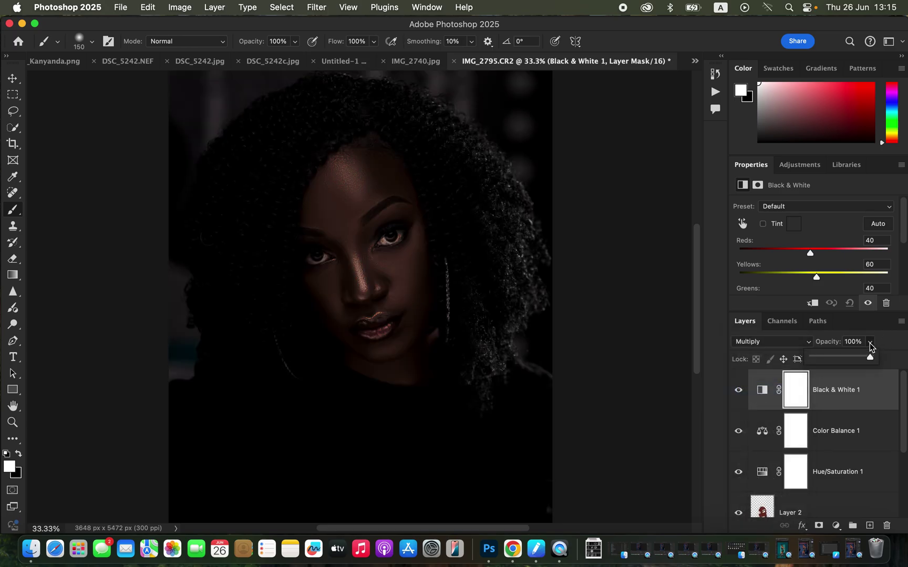
drag(866, 357, 822, 357)
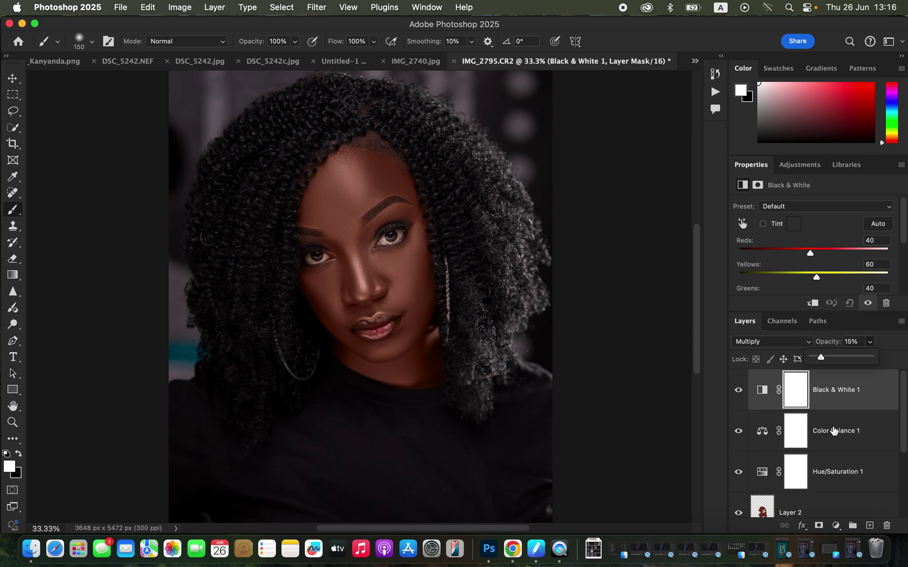
click(836, 526)
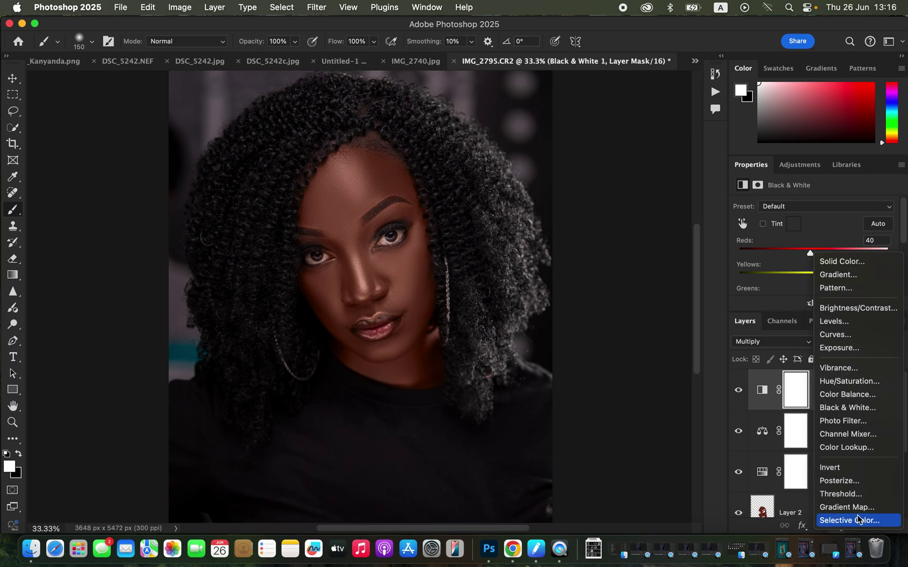
- Add a Selective Color layer with Blacks Cyan at +4, then stack a second Hue/Saturation layer
click(858, 521)
click(807, 221)
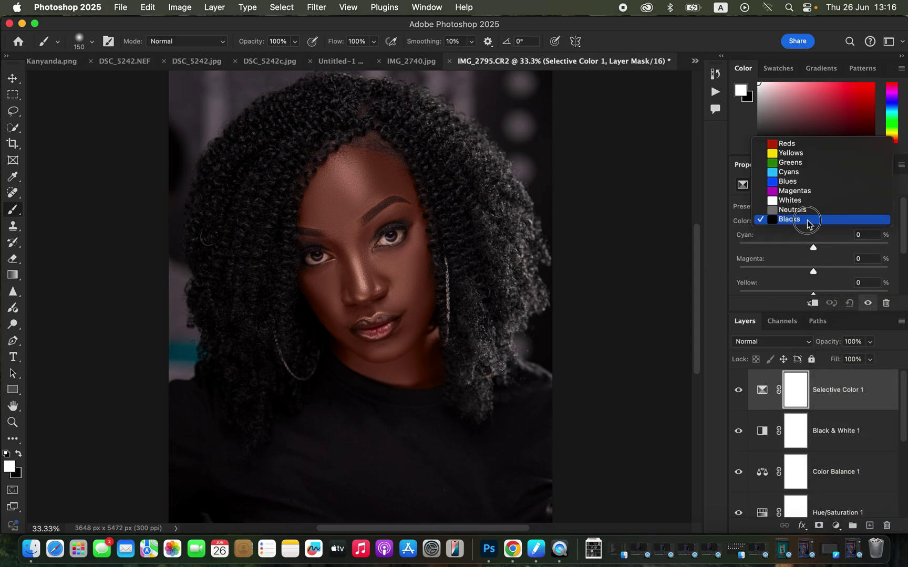
click(809, 221)
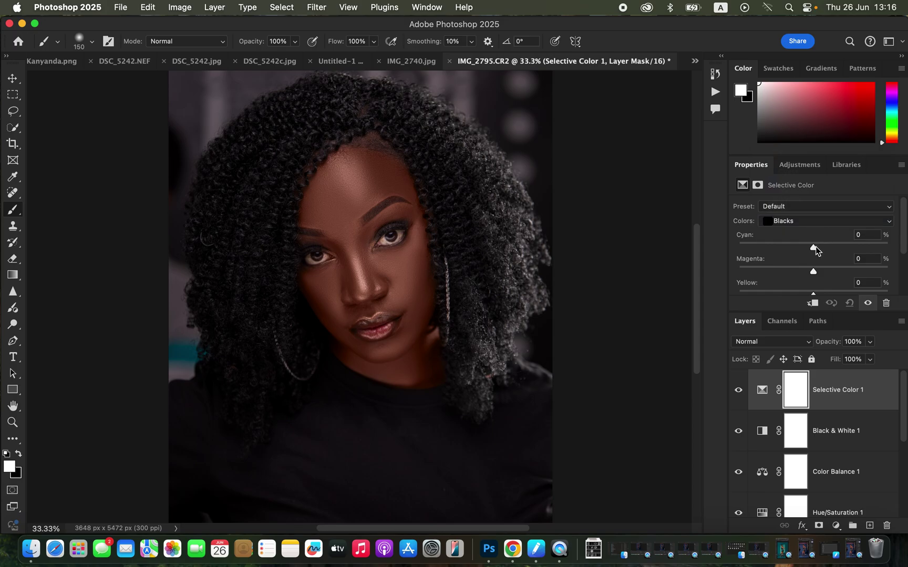
drag(815, 247, 819, 249)
drag(819, 248, 818, 249)
drag(818, 248, 817, 248)
click(739, 391)
click(836, 526)
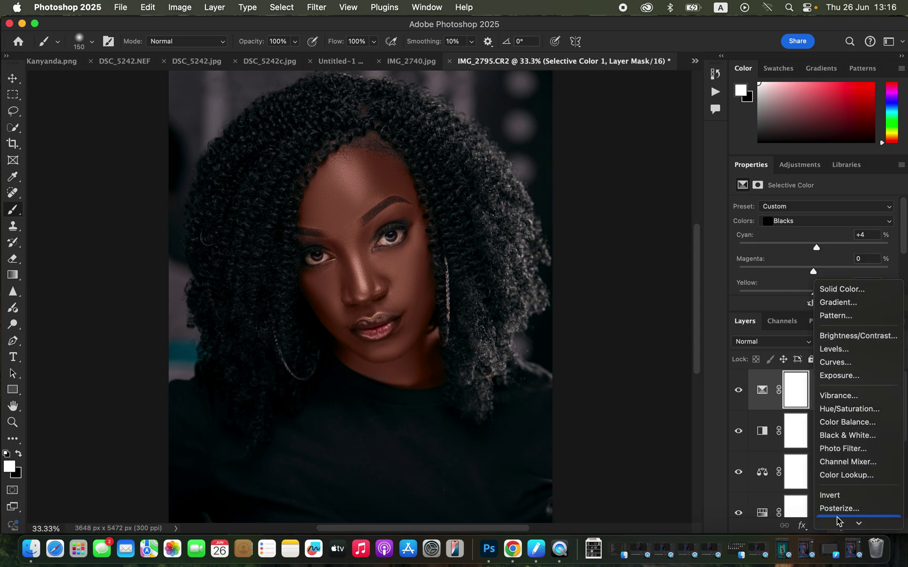
click(851, 410)
- Set the Master Saturation to -81 and invert the layer mask to black
click(807, 225)
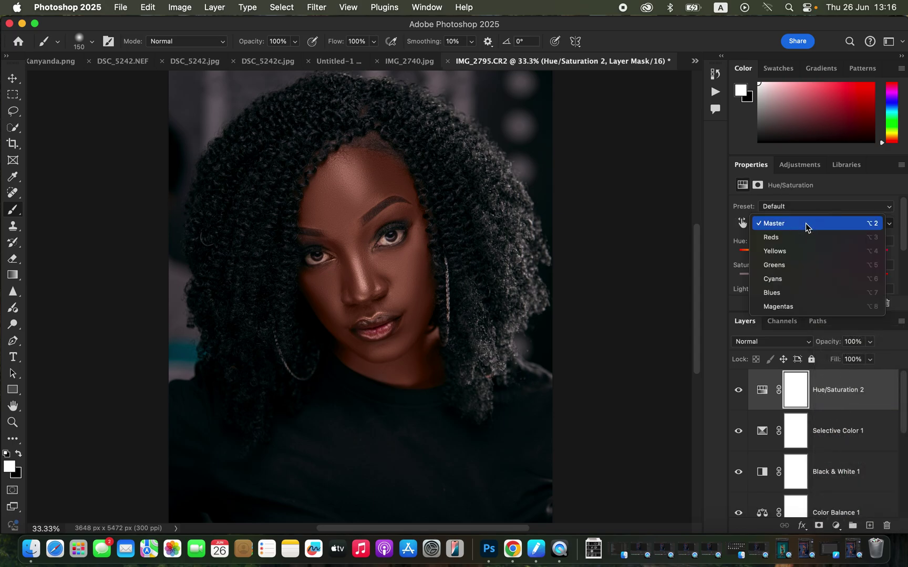
click(804, 225)
drag(903, 234, 903, 246)
drag(814, 247, 753, 253)
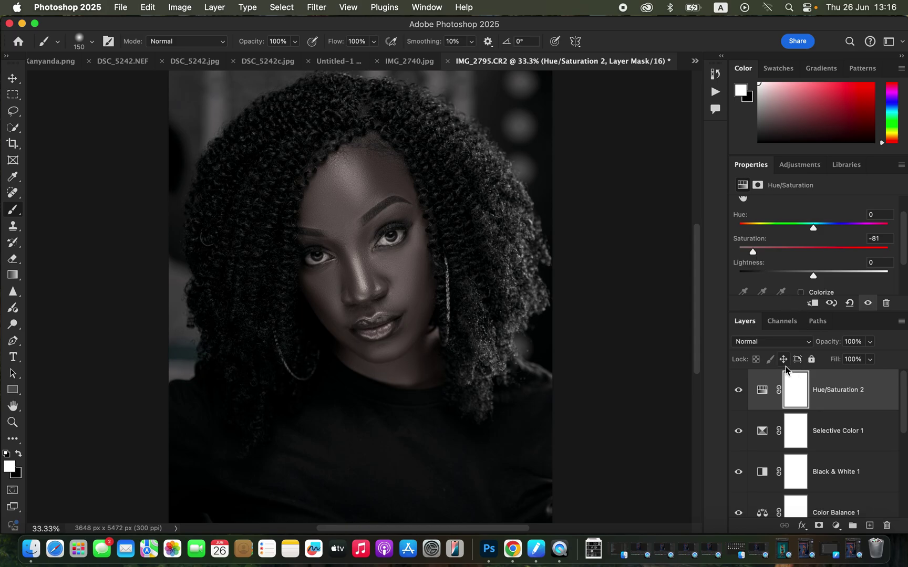
key(super+i)
- Paint white on the mask over both irises with a smaller brush
key(super+equal)
key(super+equal)
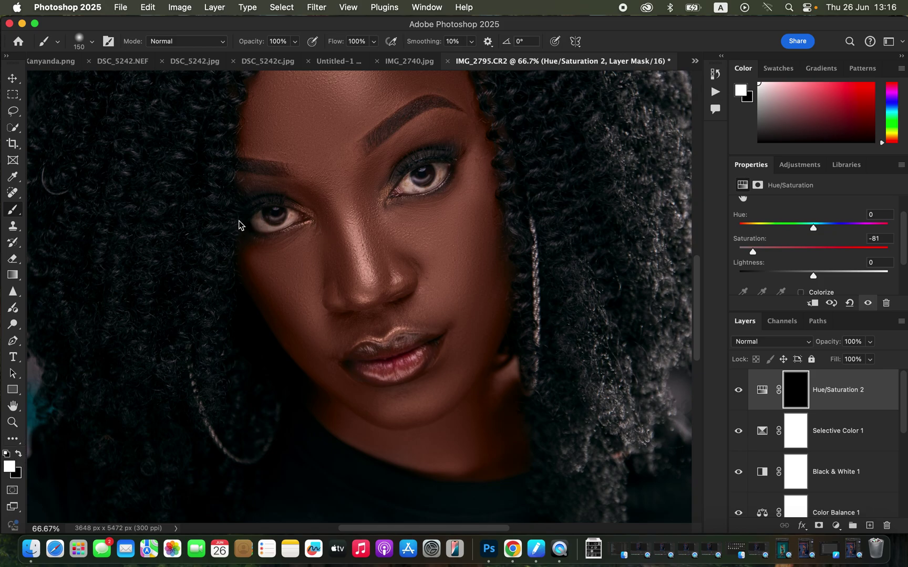
drag(257, 217, 262, 227)
key(bracketleft)
key(bracketleft)
key(bracketleft)
key(bracketleft)
key(bracketleft)
mouse_move(271, 226)
mouse_down()
mouse_move(288, 216)
mouse_move(279, 224)
mouse_up()
mouse_move(416, 184)
mouse_down()
mouse_move(435, 178)
mouse_move(436, 166)
mouse_move(440, 174)
mouse_move(409, 177)
mouse_up()
key(super+minus)
key(super+minus)
key(super+minus)
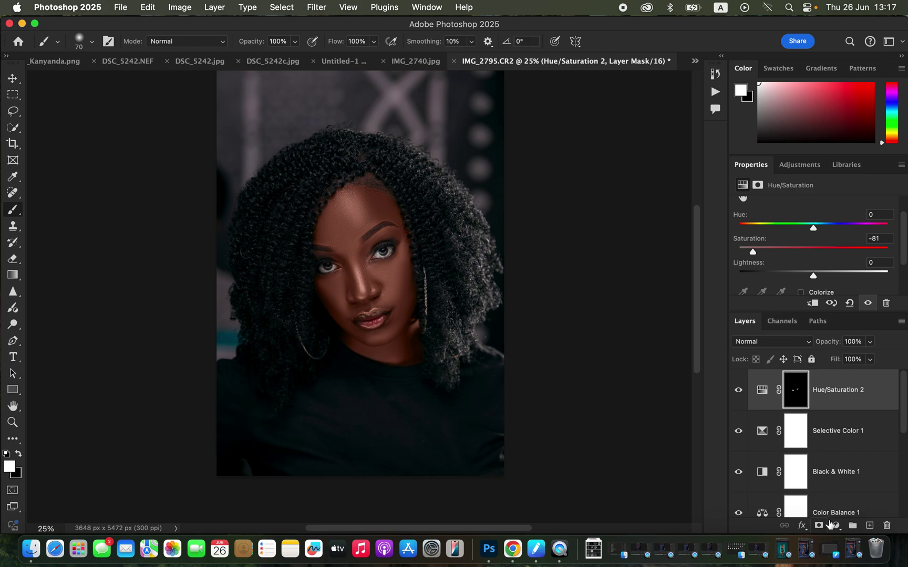
- Add a third Hue/Saturation layer using the Reds range with Lightness at -13
click(835, 525)
click(848, 407)
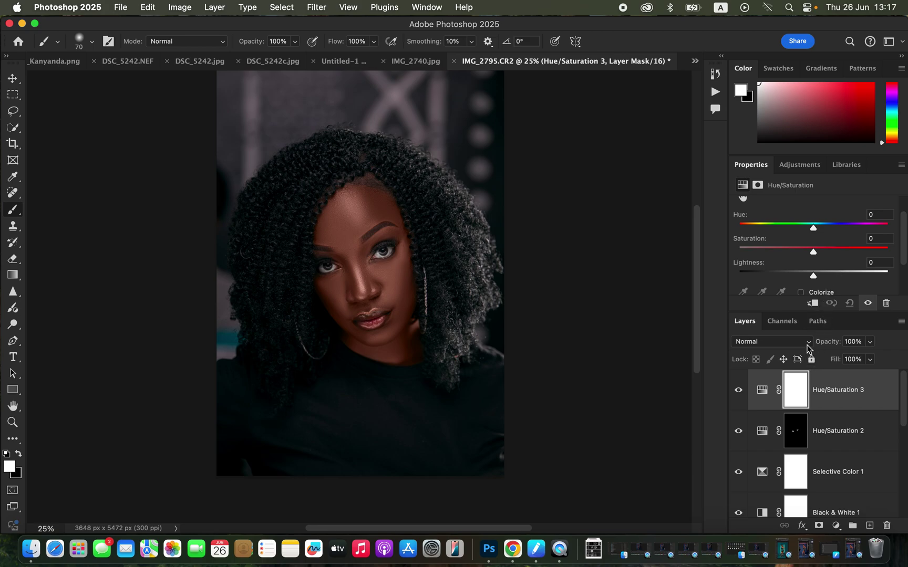
scroll(873, 226, up, 2)
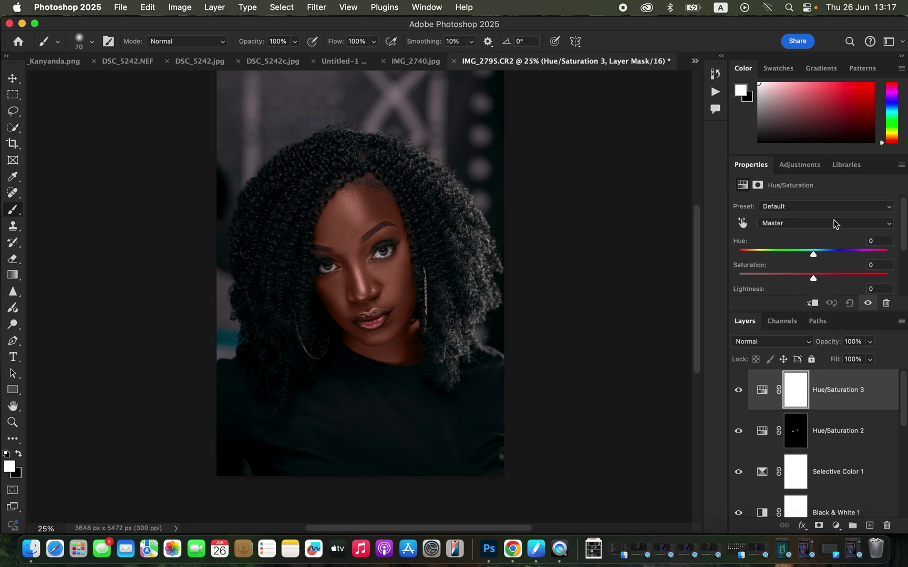
click(830, 225)
click(822, 237)
scroll(836, 274, down, 2)
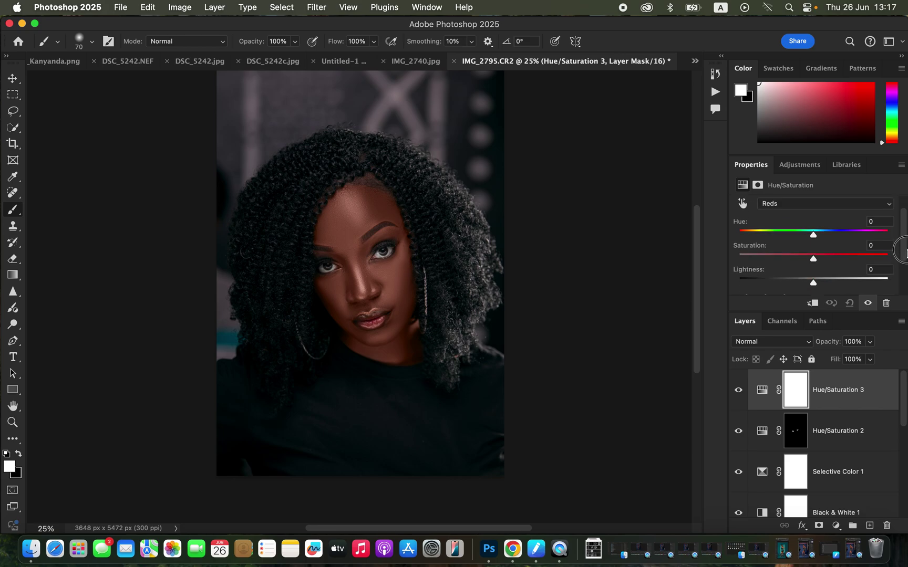
mouse_move(809, 263)
mouse_down()
mouse_move(797, 261)
mouse_move(804, 261)
mouse_up()
- Toggle between the original Background alone and the full retouch to compare them
drag(905, 404, 904, 512)
alt+click(738, 499)
alt+click(739, 499)
alt+click(738, 500)
alt+click(738, 499)
alt+click(739, 501)
alt+click(739, 501)
alt+click(740, 501)
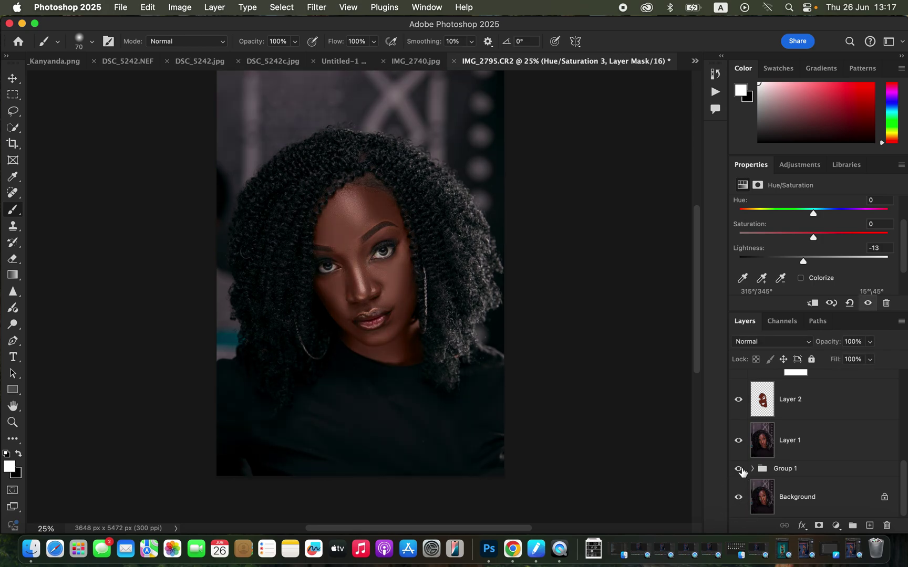